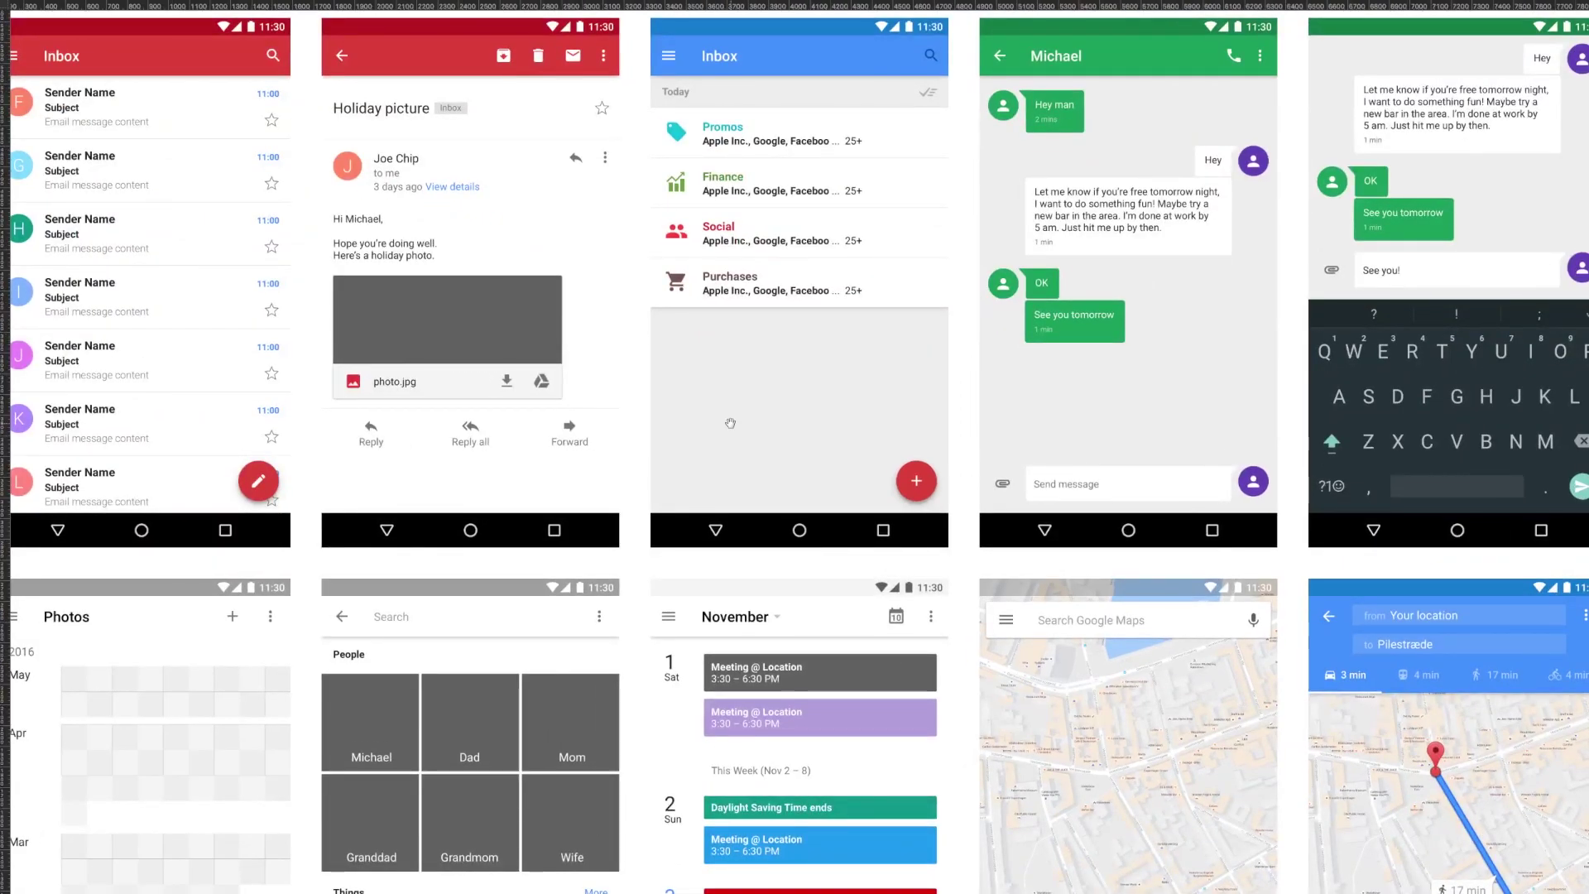
Step: Scroll through the kit's per-screen layer groups and pan the canvas across the other artboards
scroll(730, 422, up, 5)
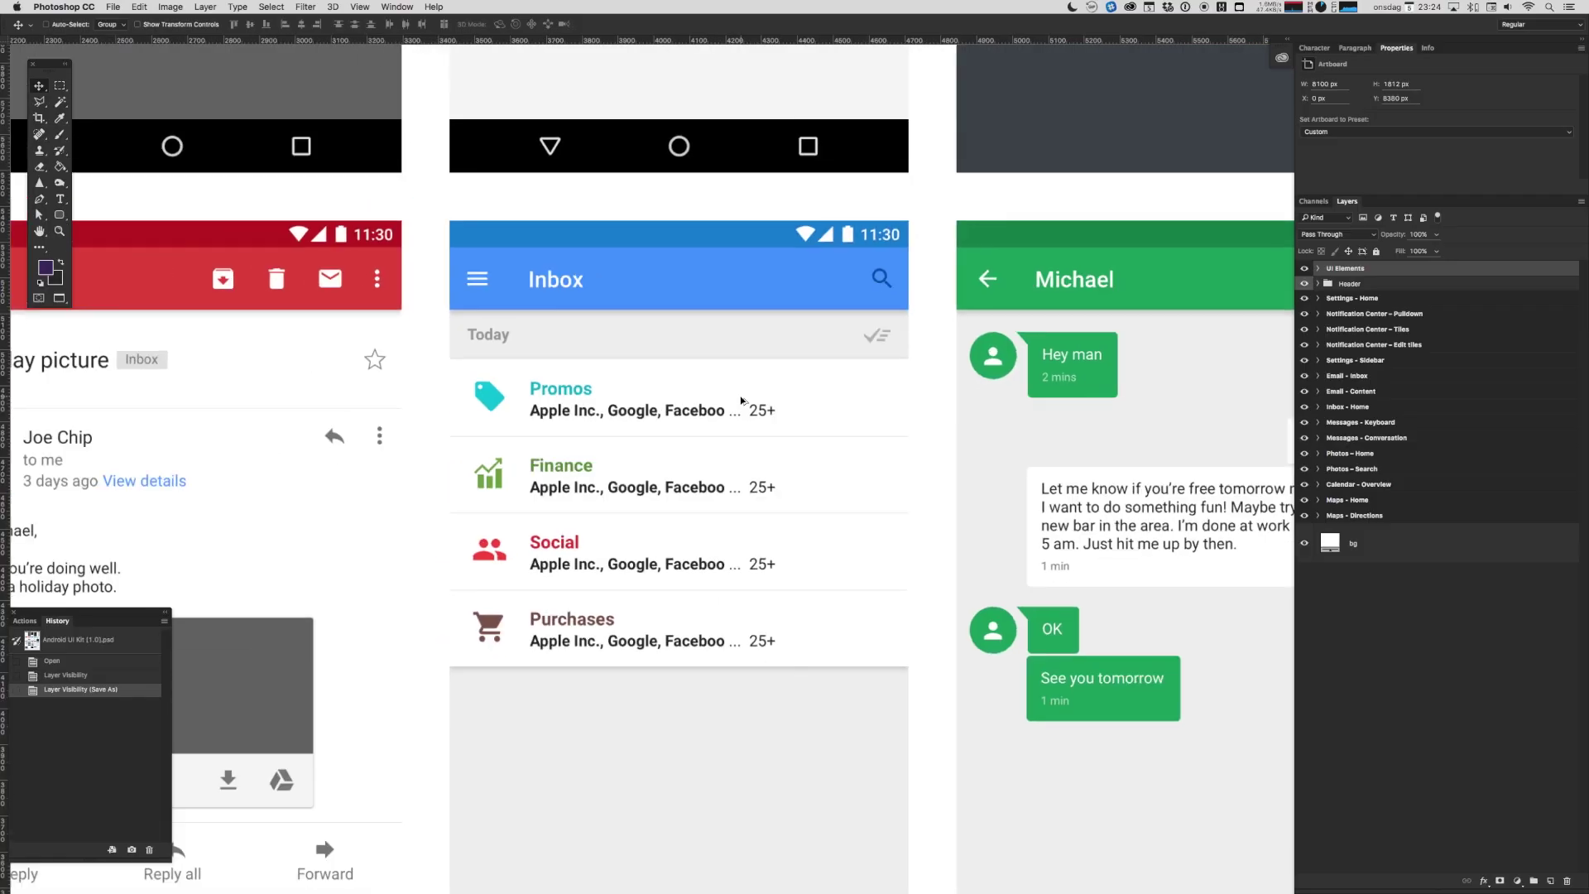
scroll(740, 400, down, 5)
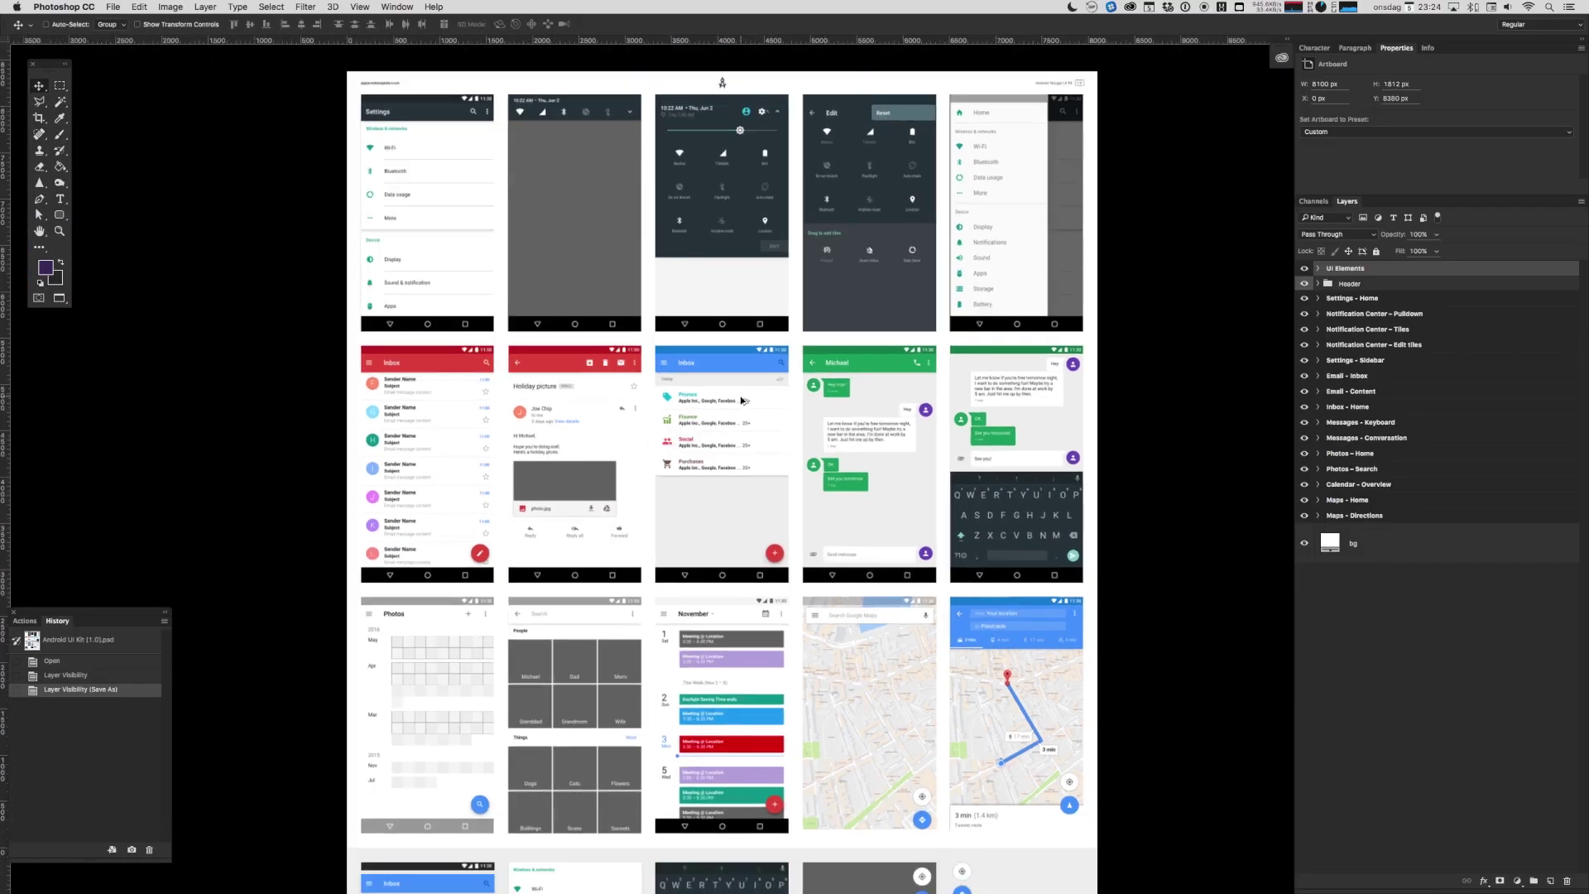
scroll(742, 400, down, 1)
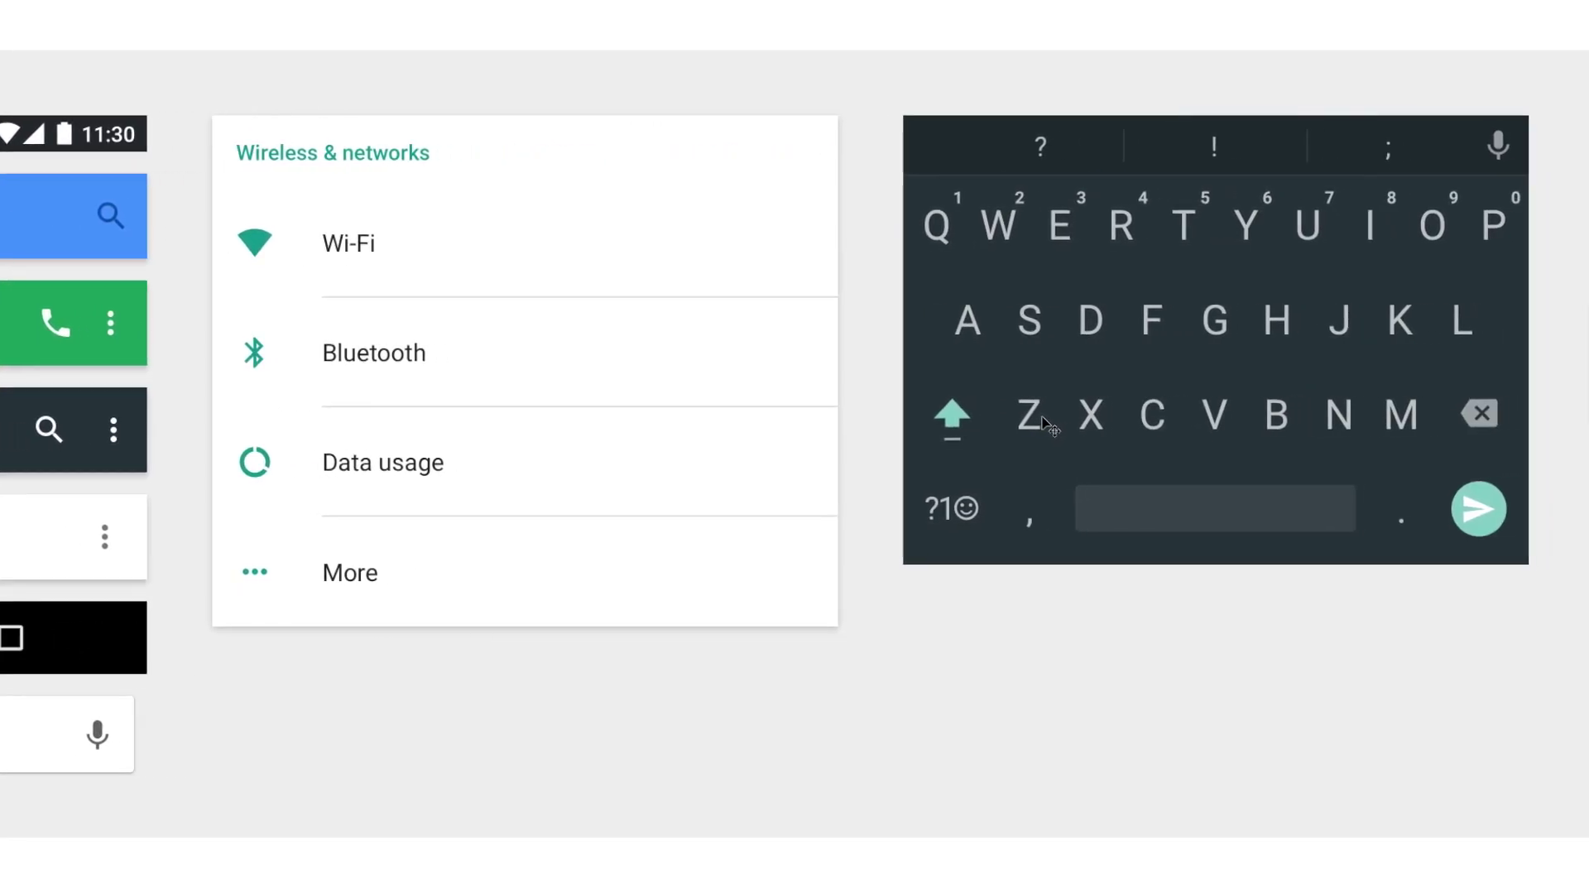
scroll(1283, 795, up, 6)
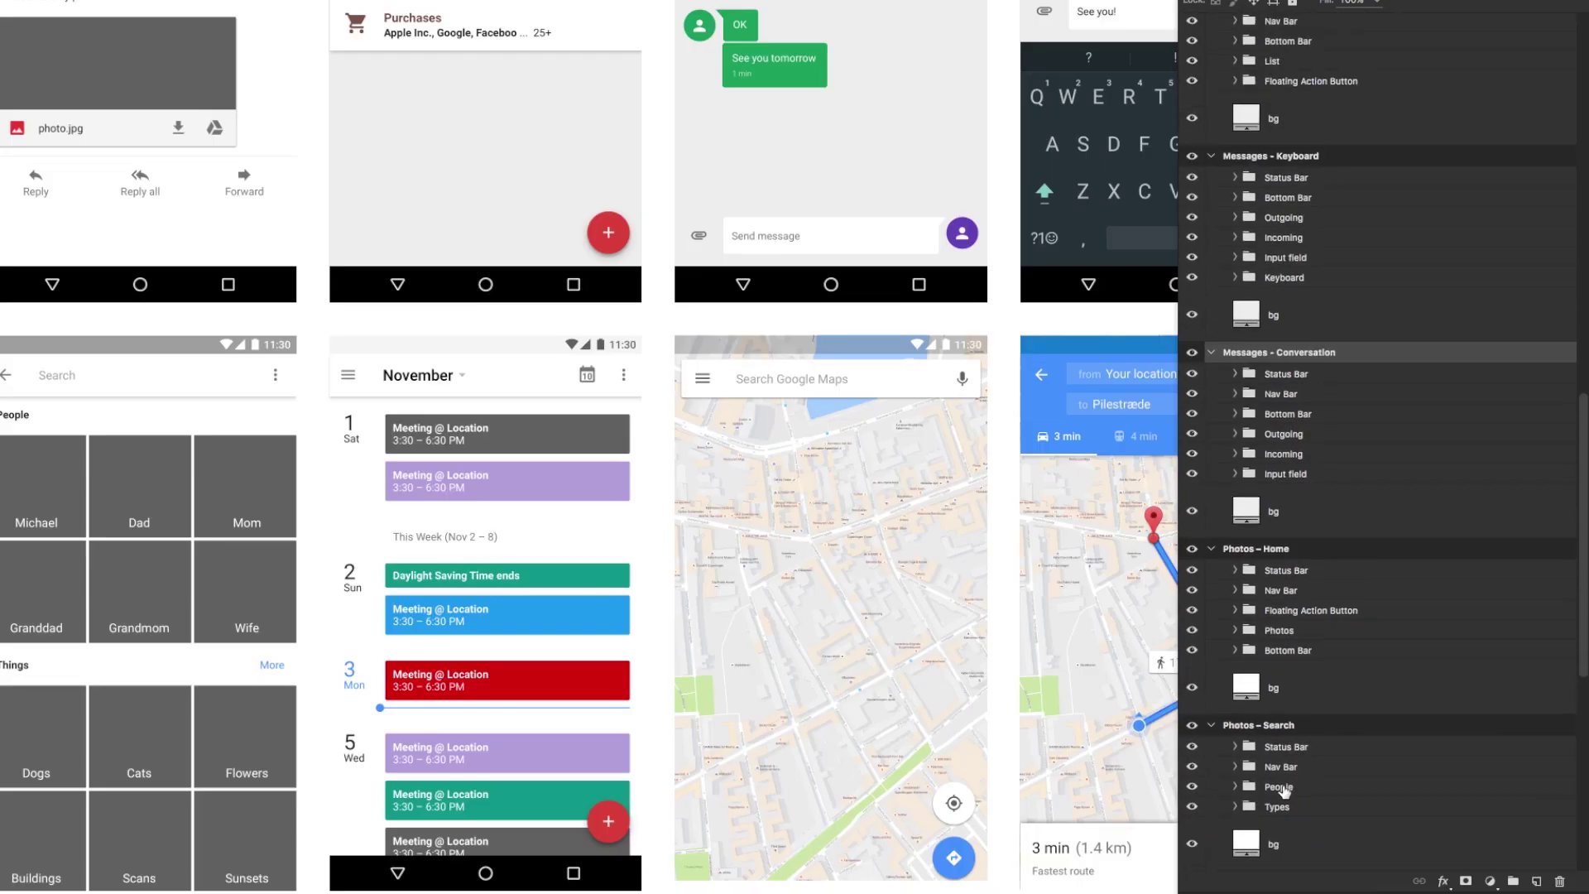
scroll(1298, 726, up, 7)
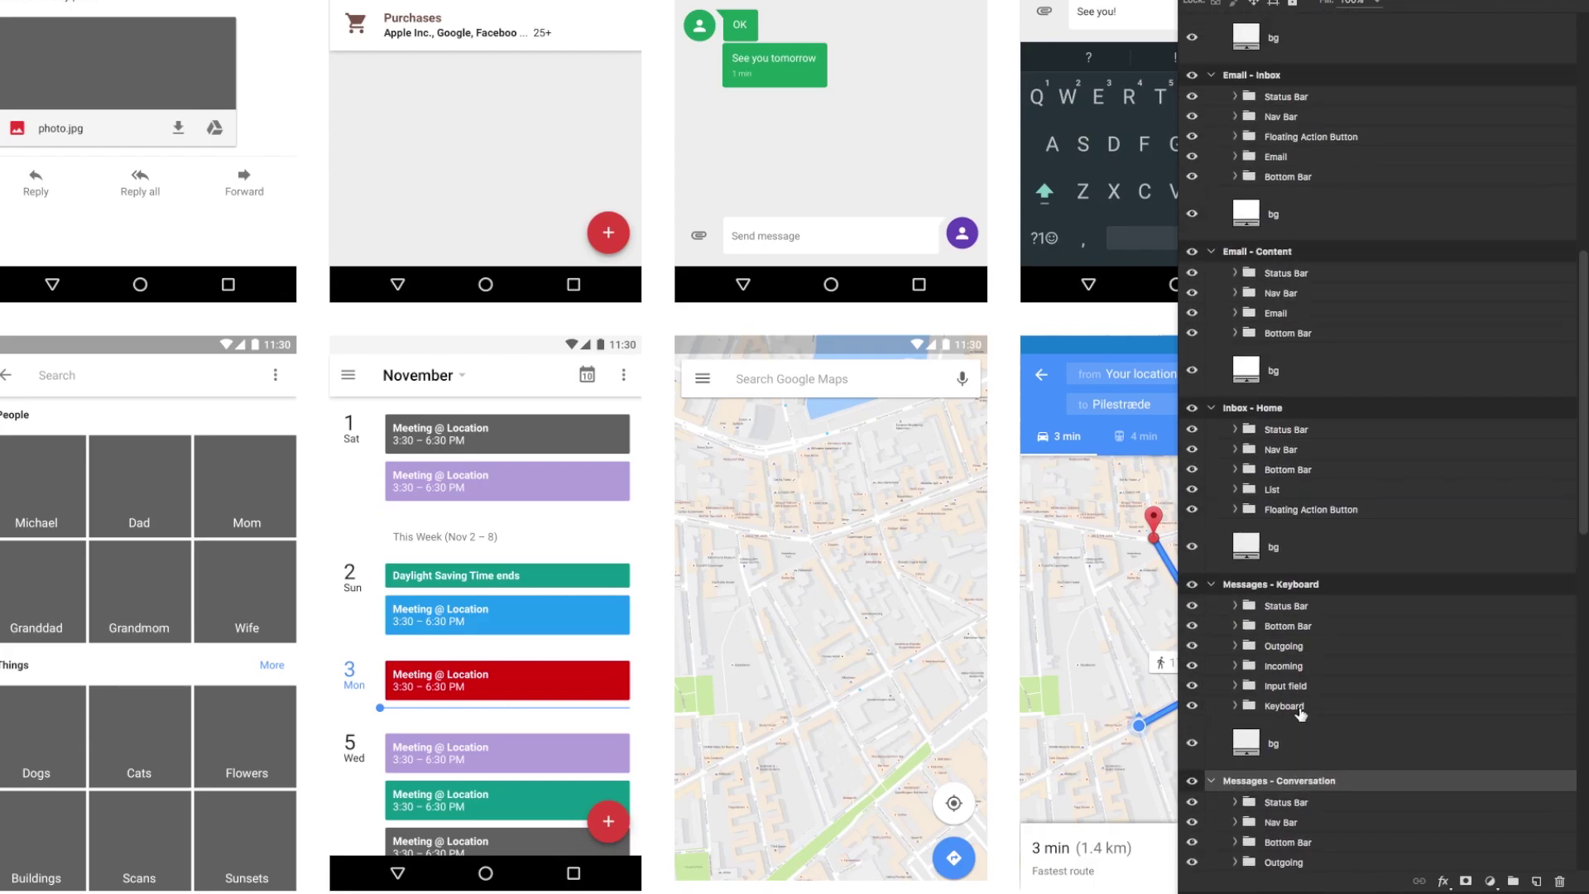
scroll(1310, 654, up, 4)
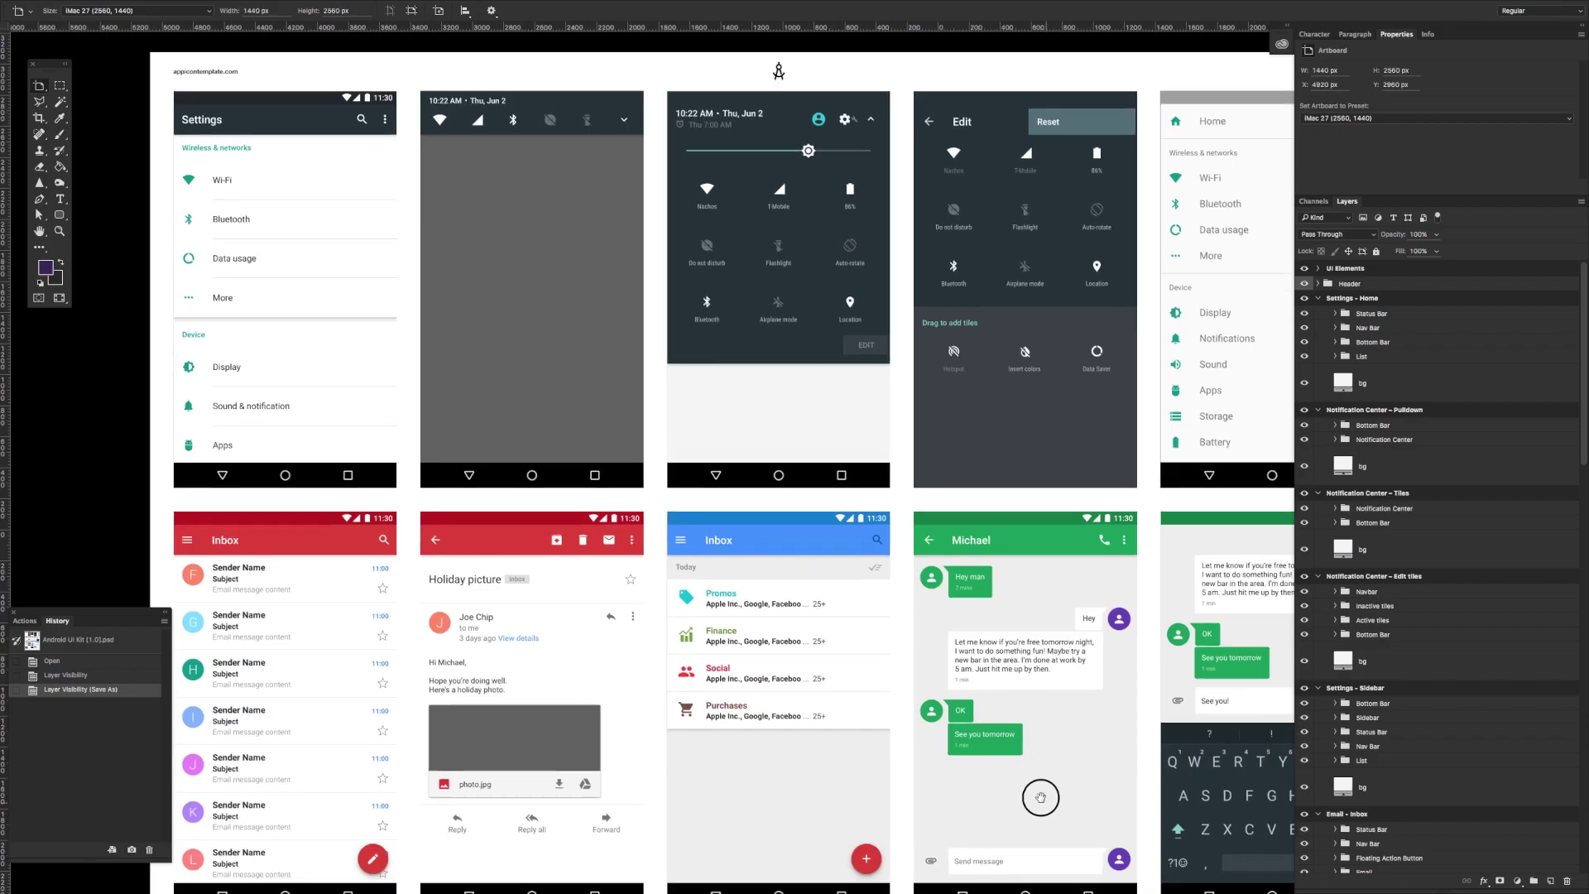
drag(803, 789, 660, 360)
drag(925, 509, 1120, 138)
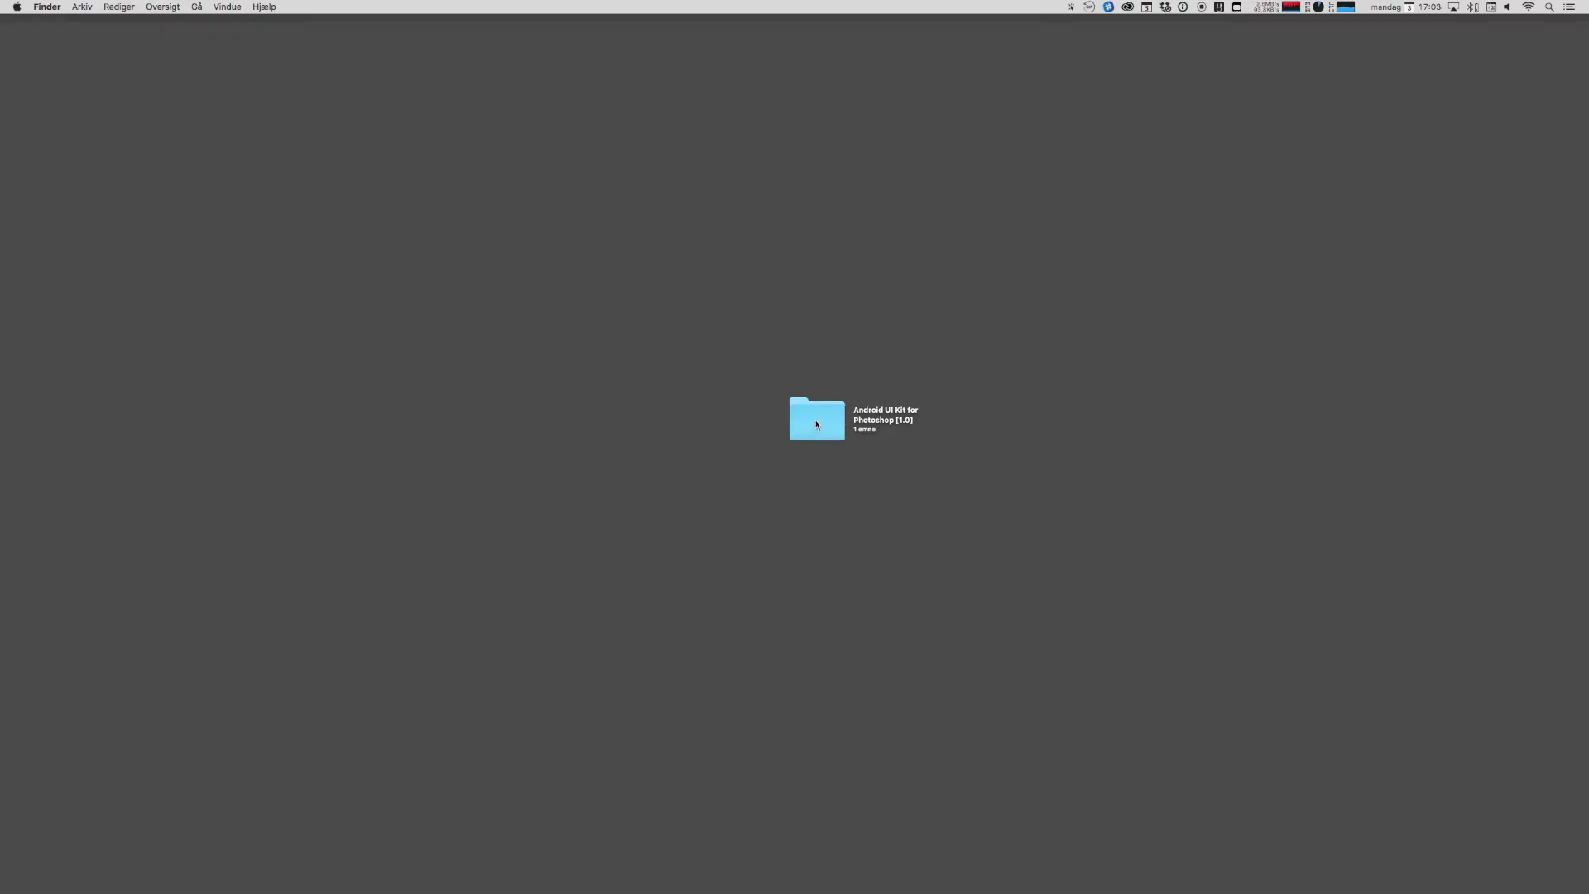
Step: Open the Android UI Kit for Photoshop folder and its Android UI Kit [1.0].psd file
double_click(817, 424)
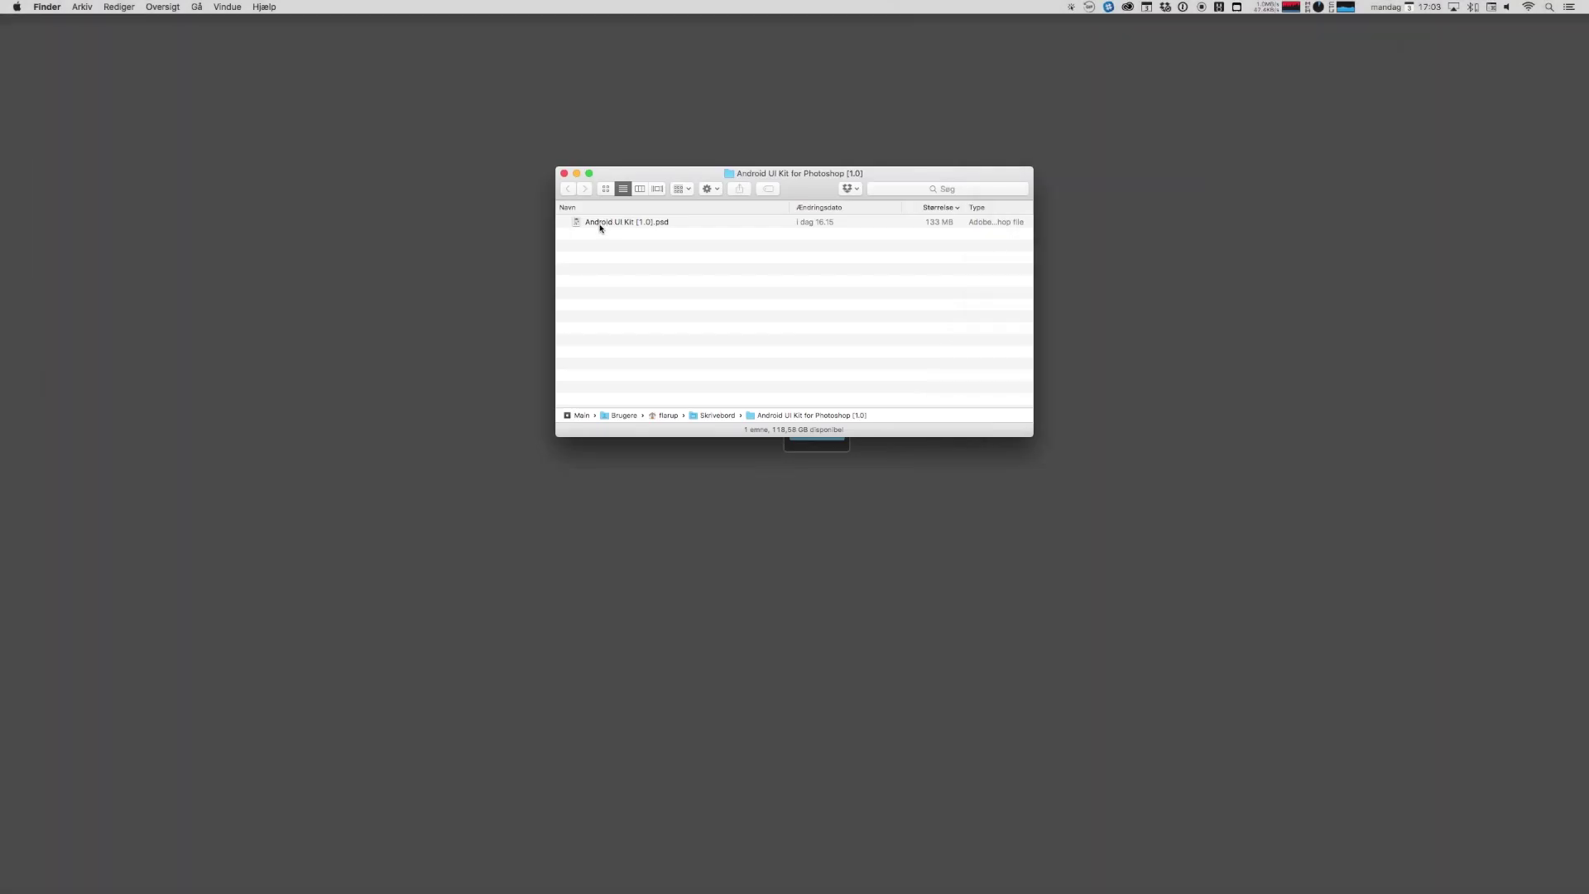
double_click(636, 226)
double_click(625, 225)
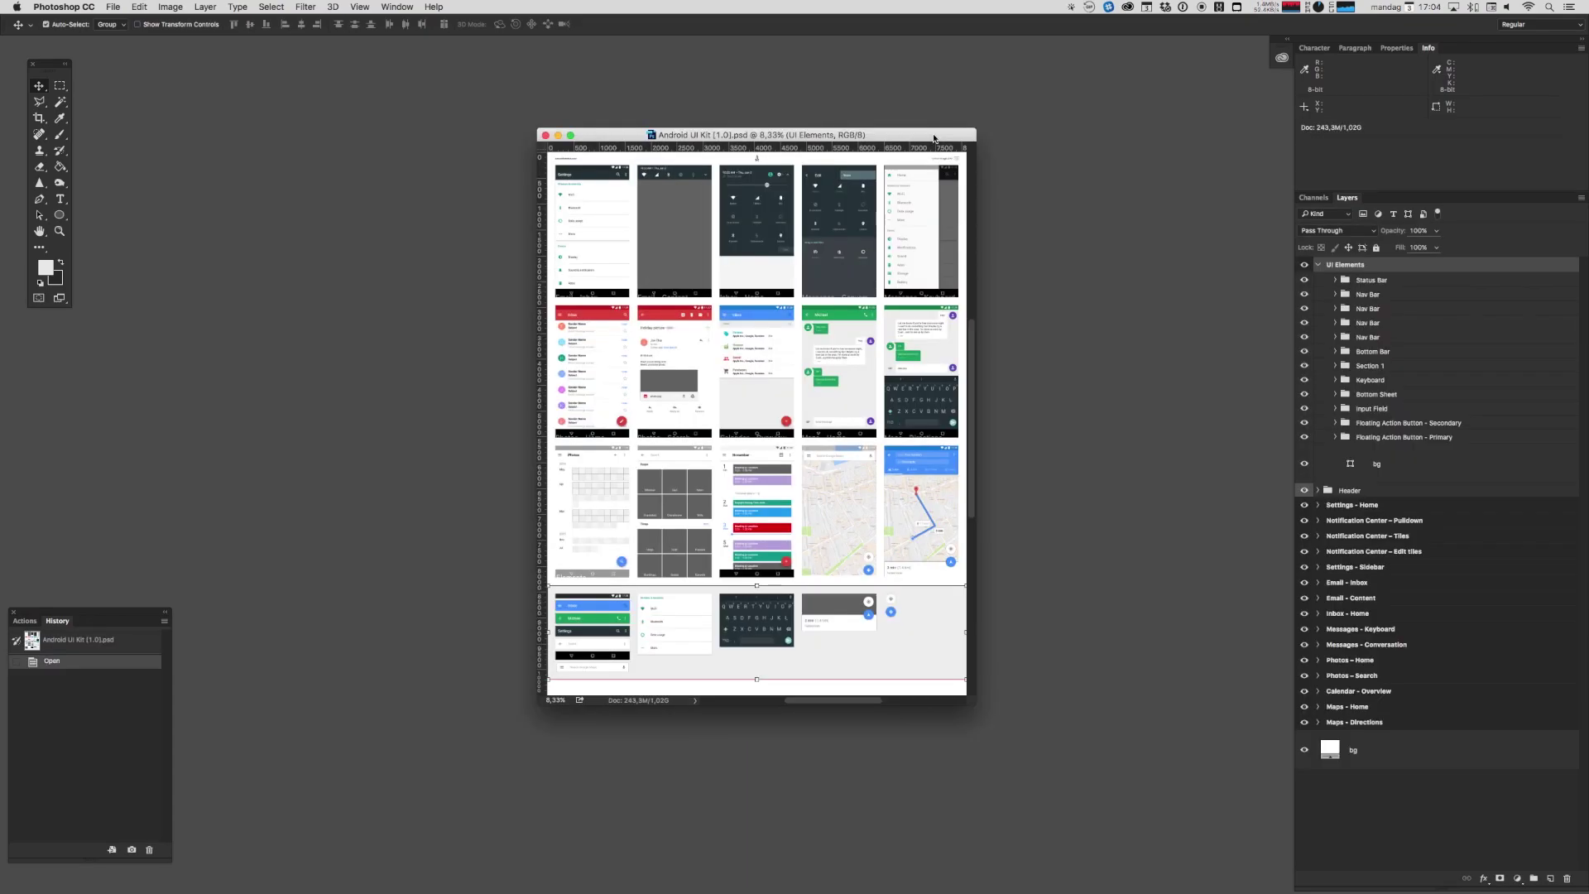
Step: Zoom in on the UI kit and frame the Settings and Inbox screen mockups
key(super+plus)
key(super+plus)
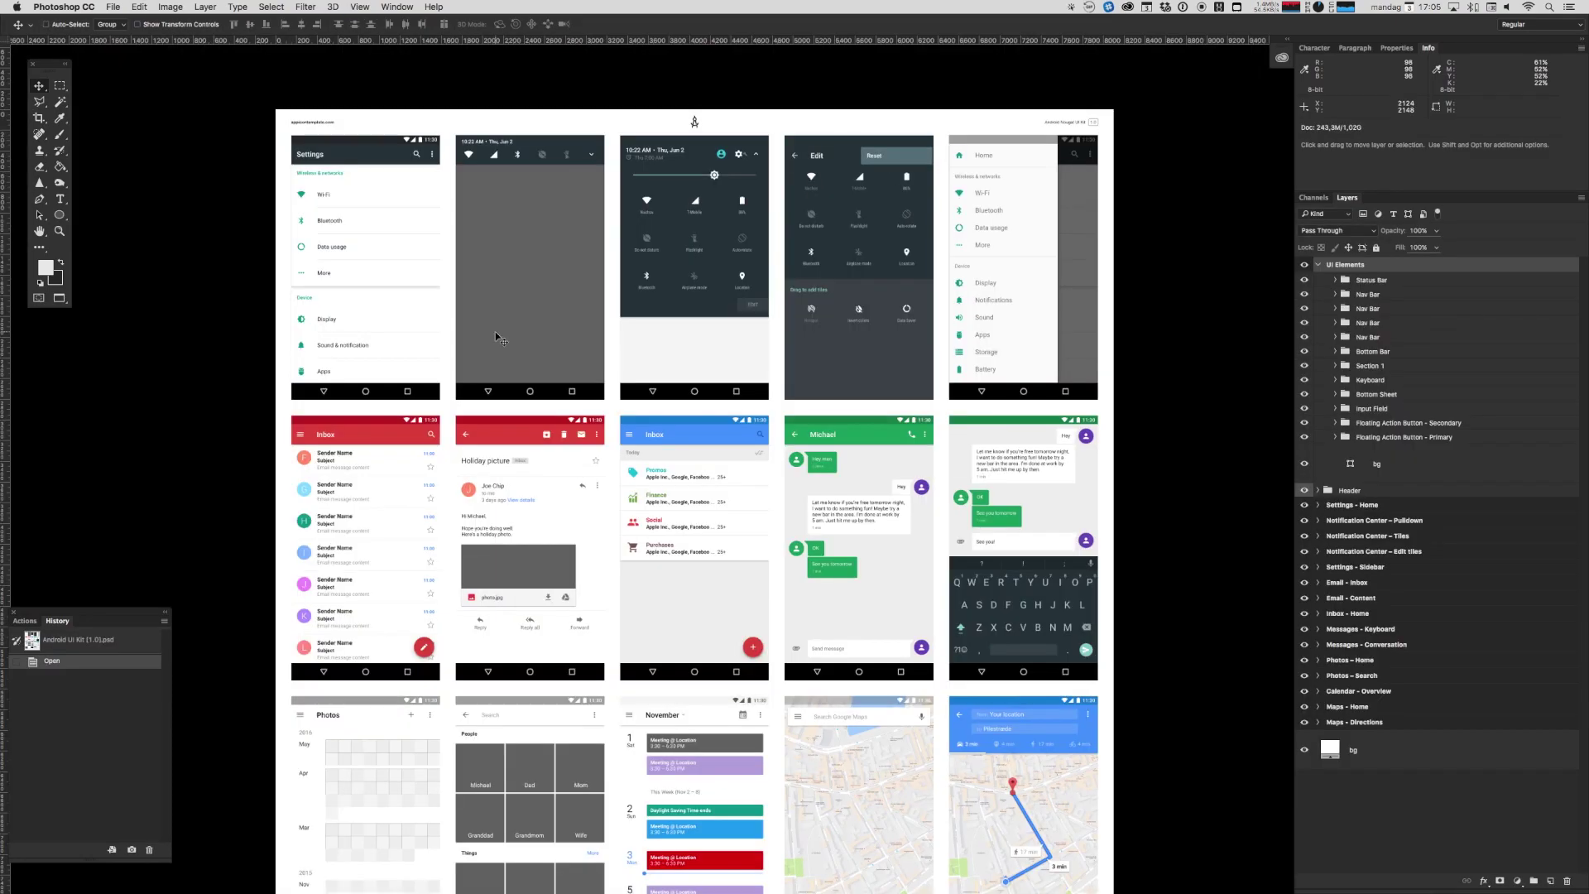
scroll(329, 199, right, 2)
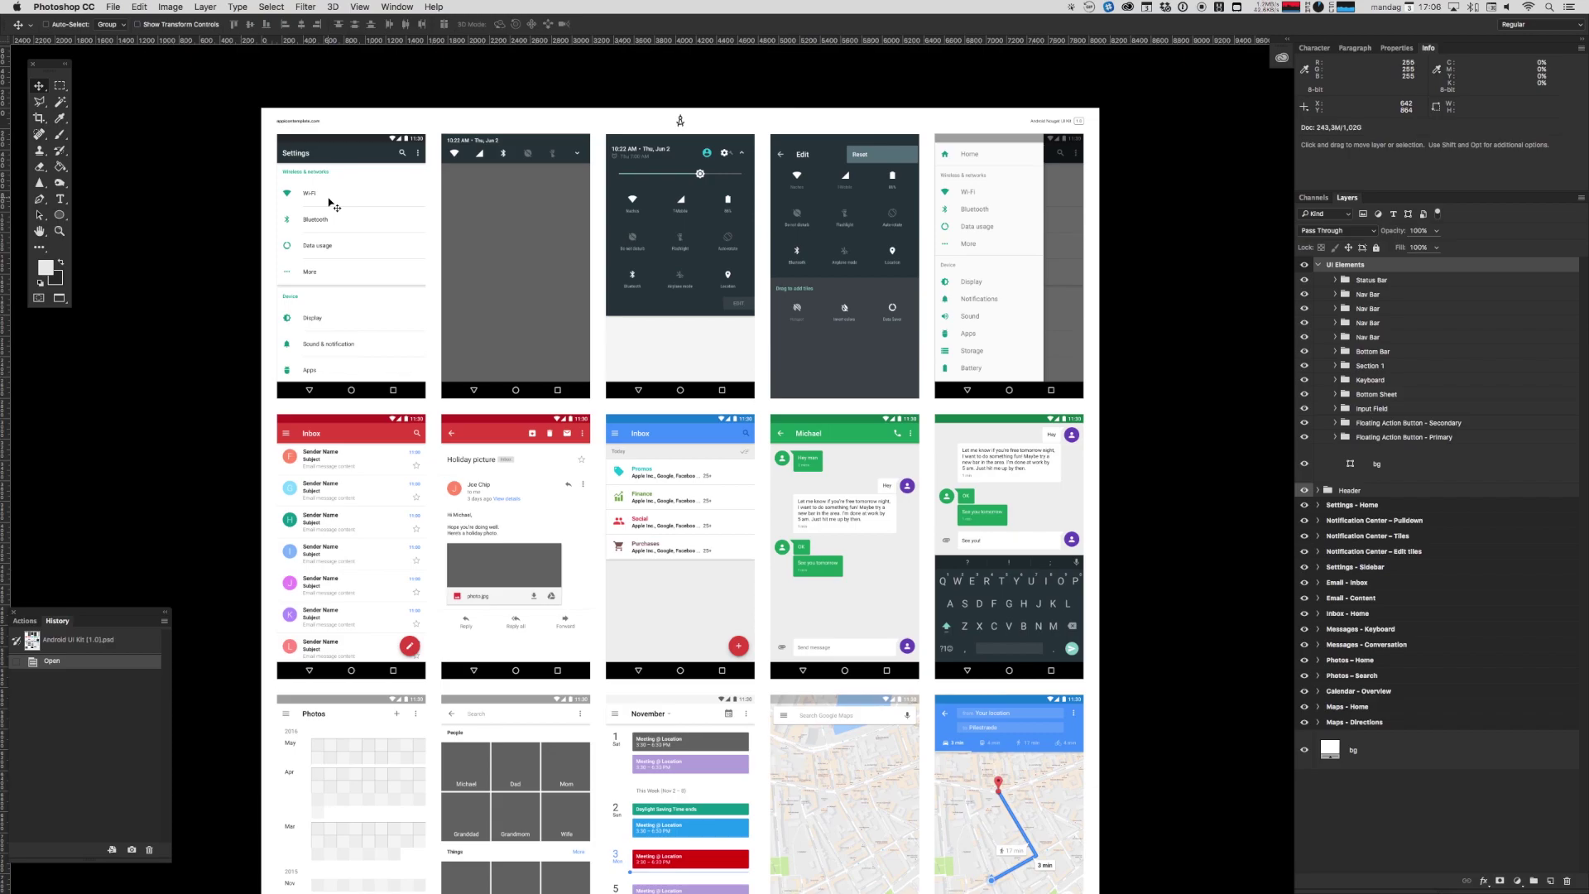
drag(330, 202, 665, 519)
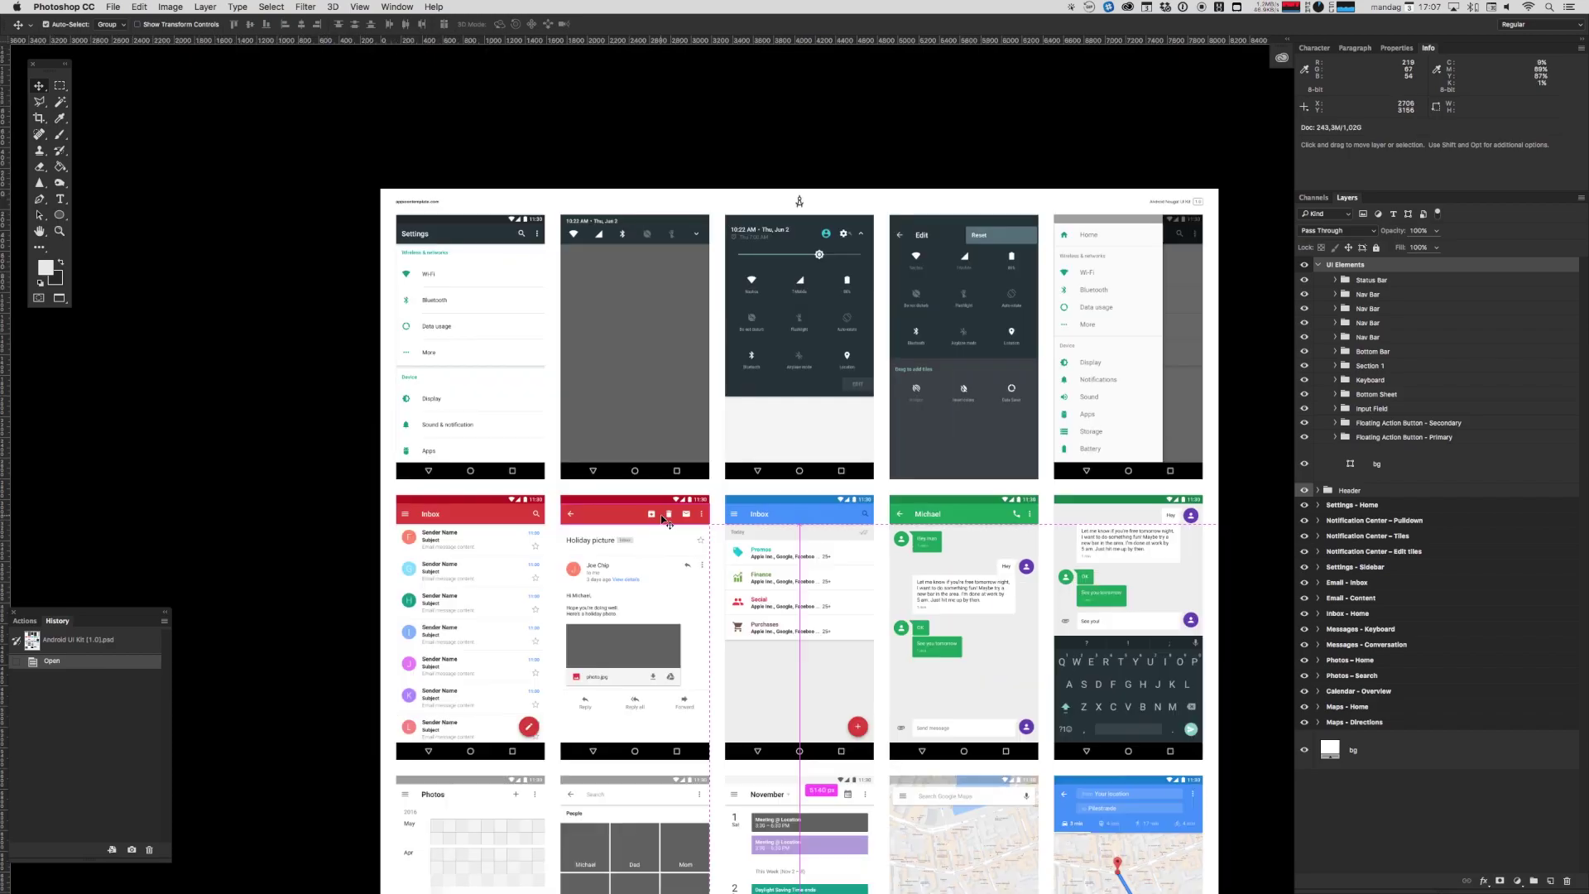
key(super+equal)
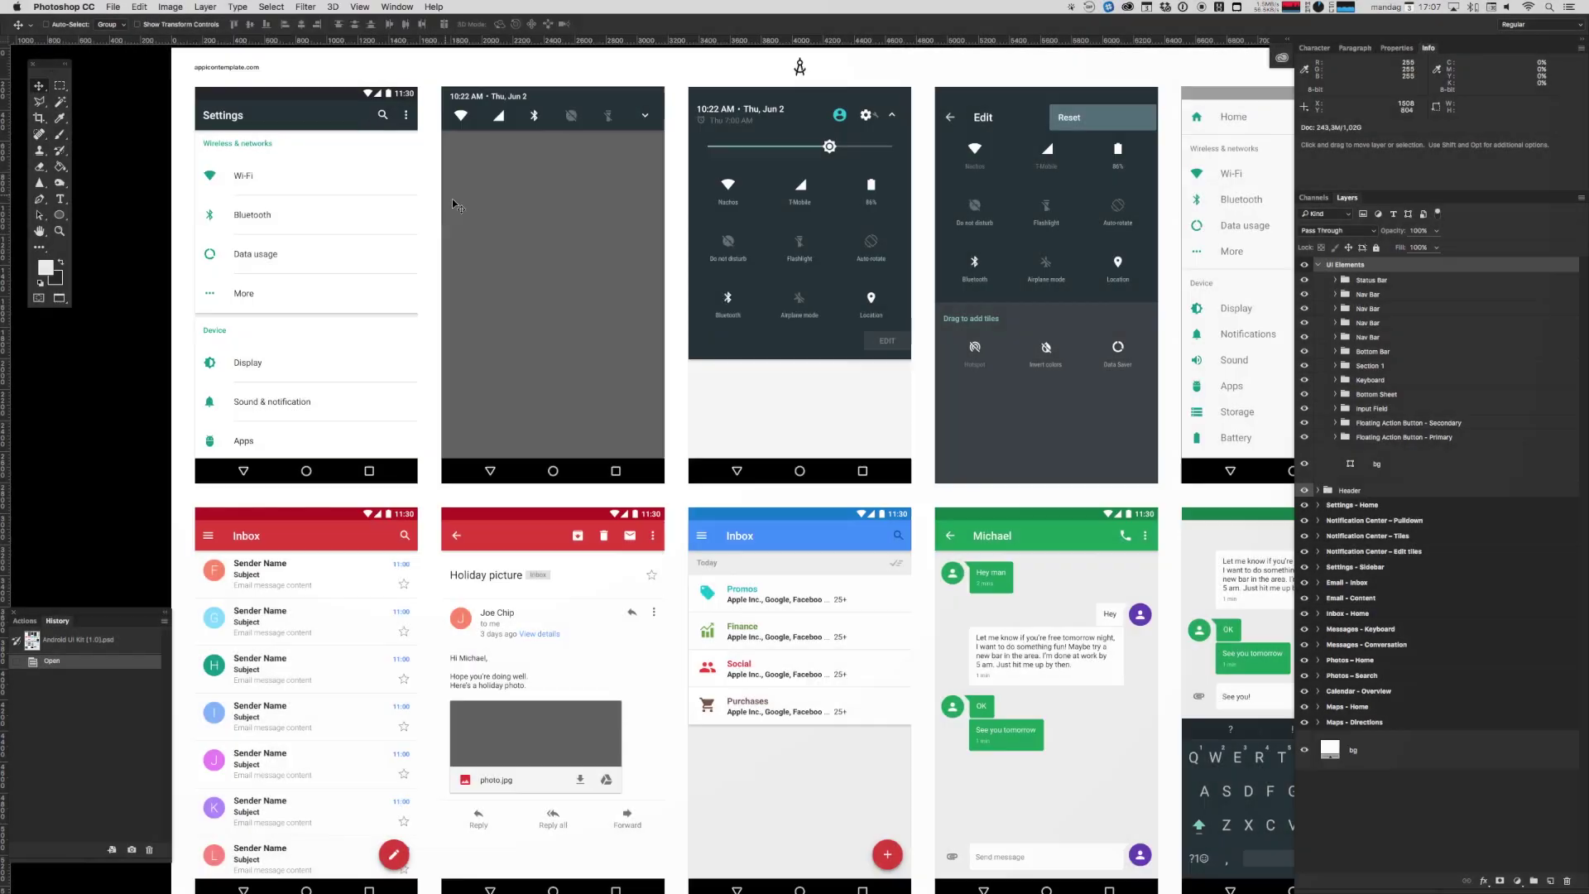
drag(925, 300, 733, 310)
click(712, 308)
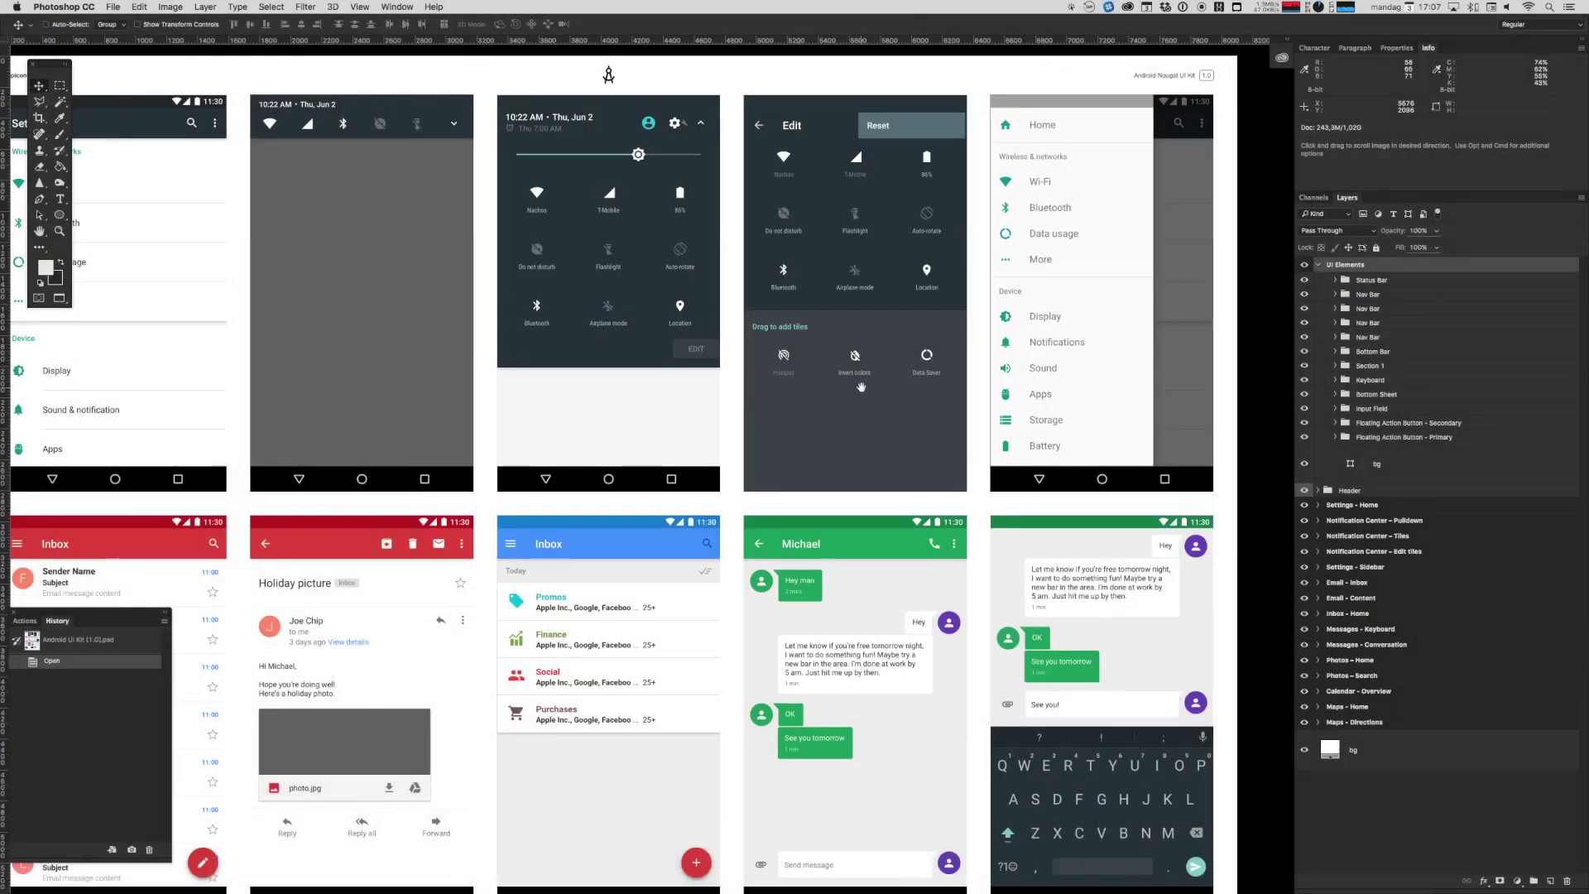
click(1024, 205)
scroll(439, 511, down, 5)
scroll(439, 510, left, 2)
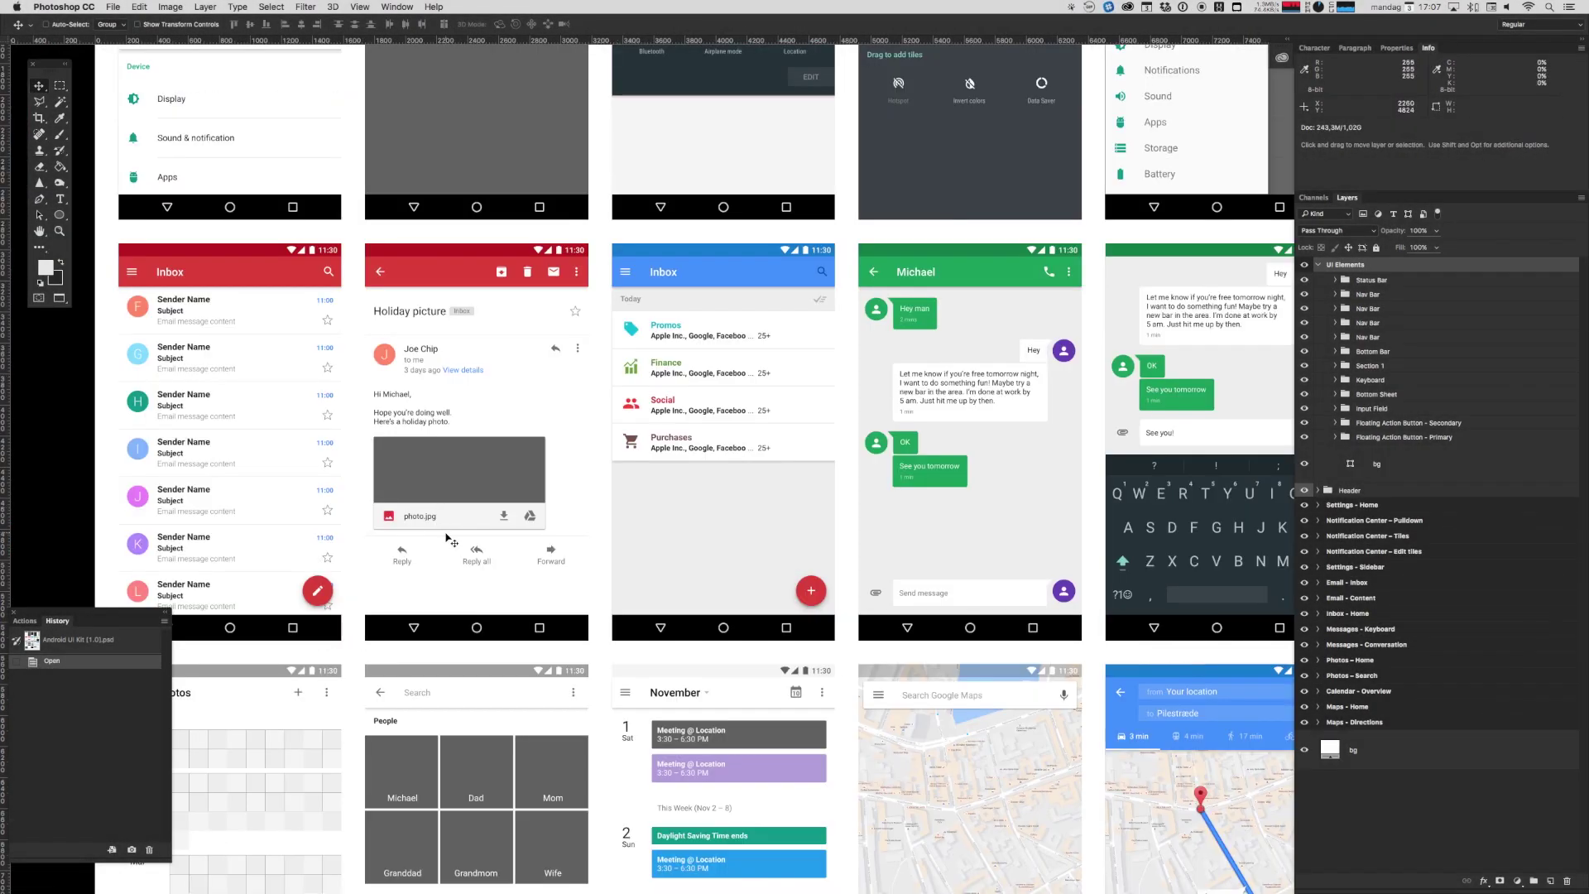
scroll(602, 416, right, 4)
scroll(602, 416, down, 1)
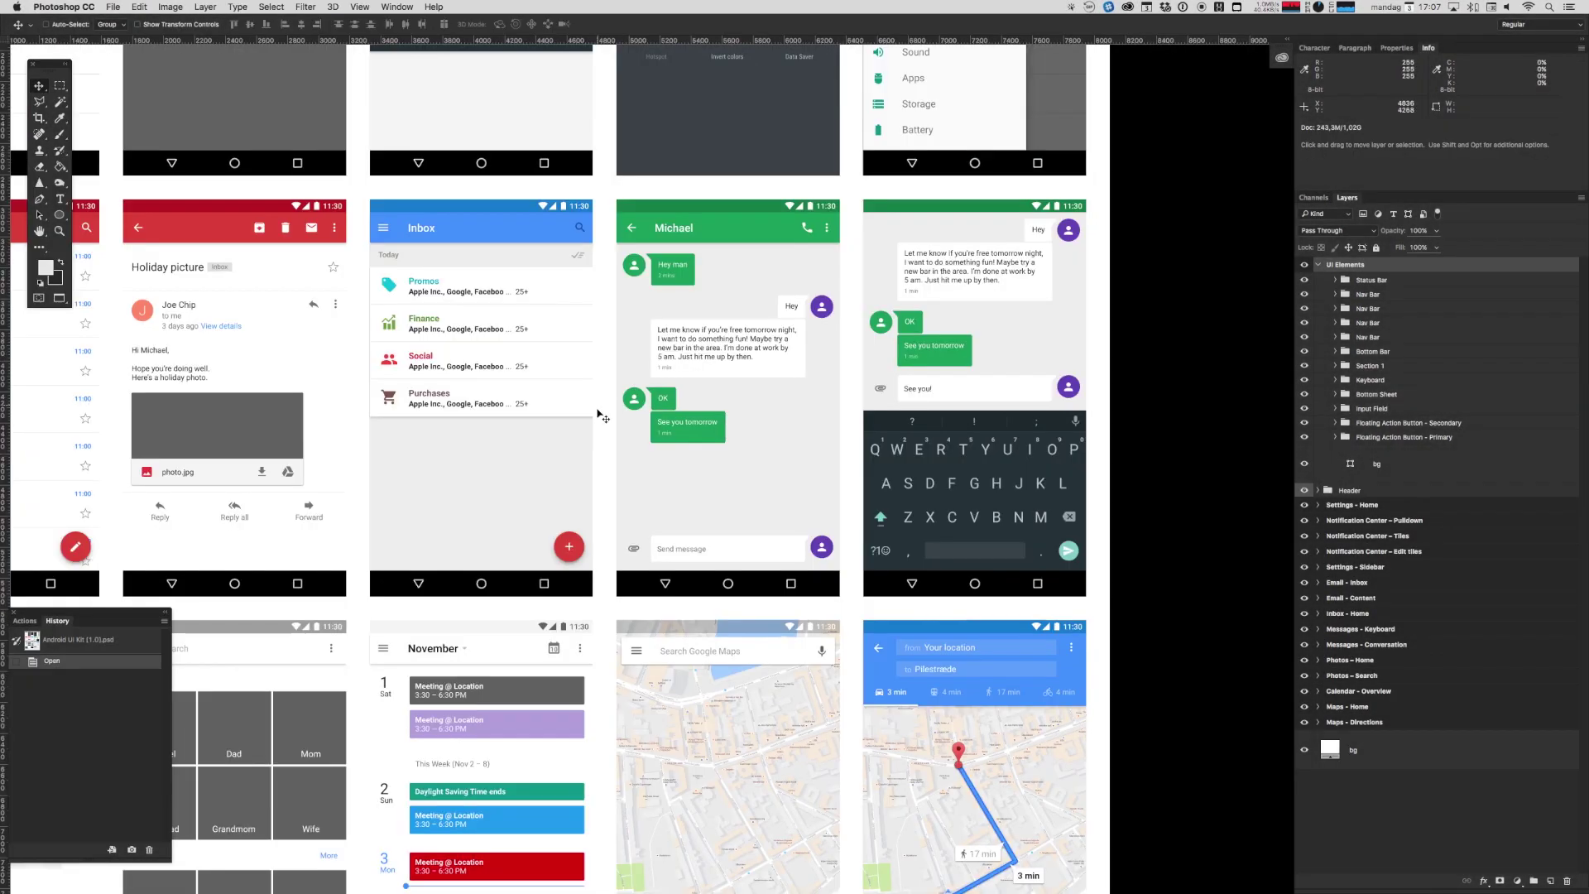
scroll(303, 402, down, 5)
scroll(303, 403, left, 5)
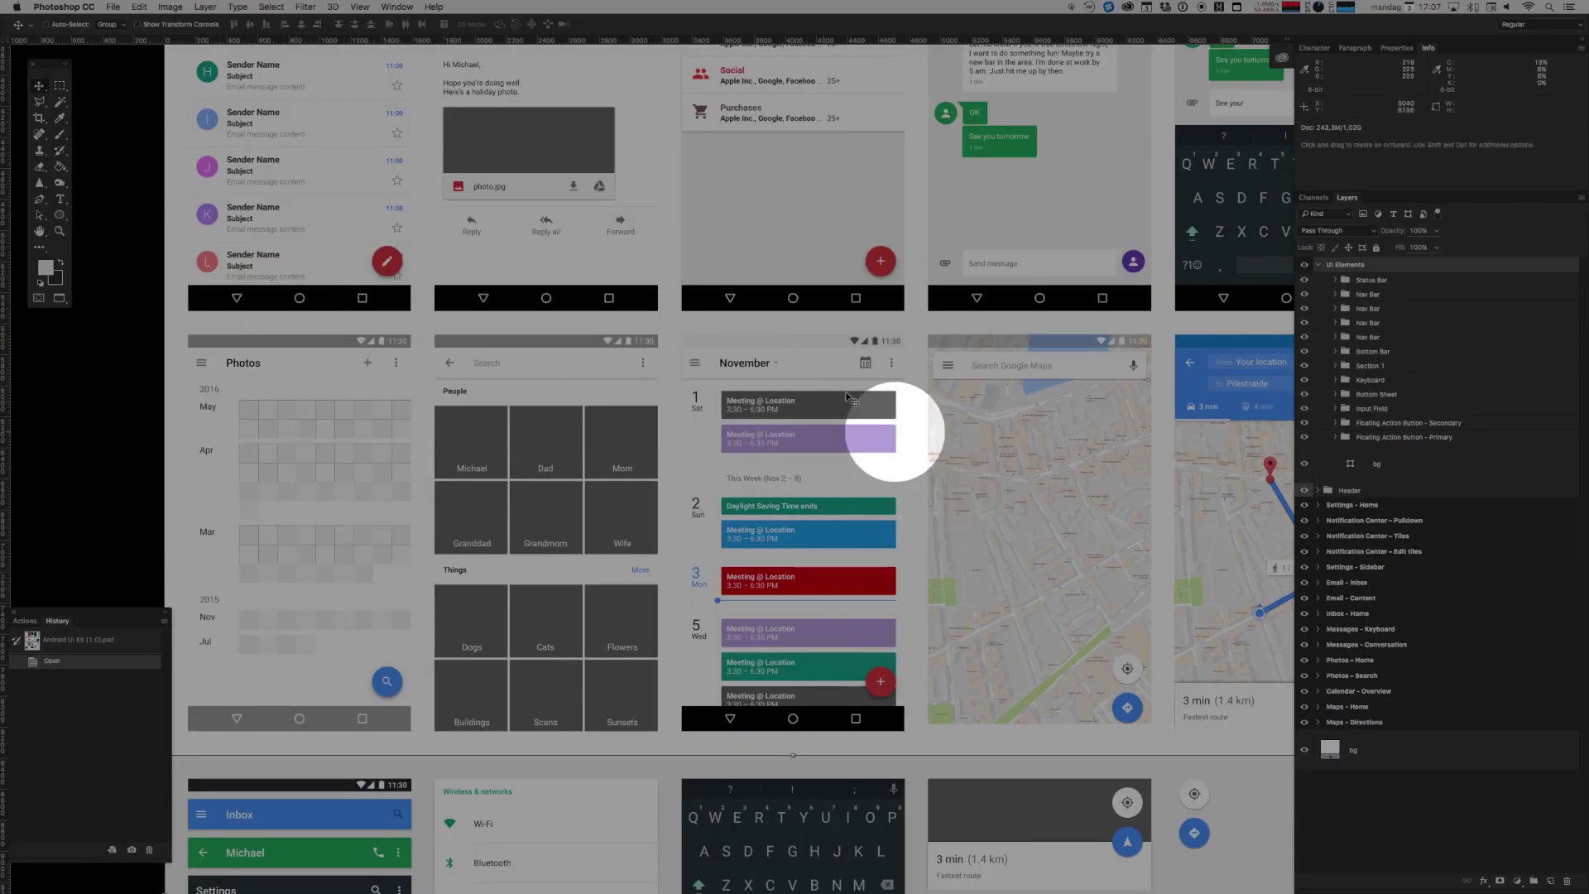
scroll(1002, 533, right, 4)
scroll(1002, 532, down, 5)
scroll(789, 394, left, 3)
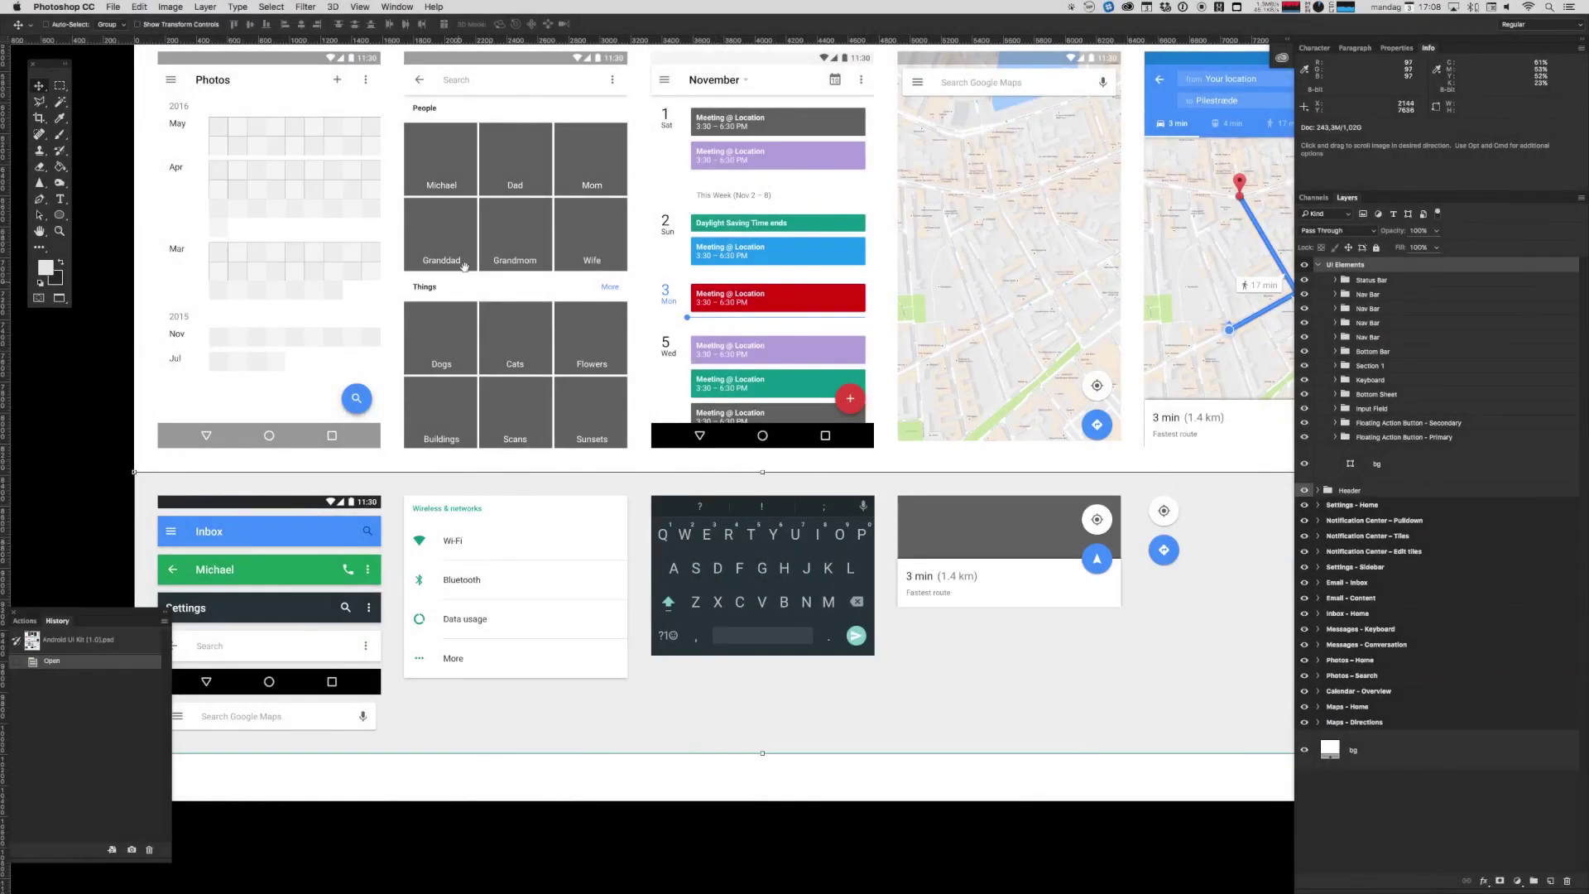
Step: Select the Promos tag icon layer and switch to the Path Selection tool
scroll(873, 292, up, 10)
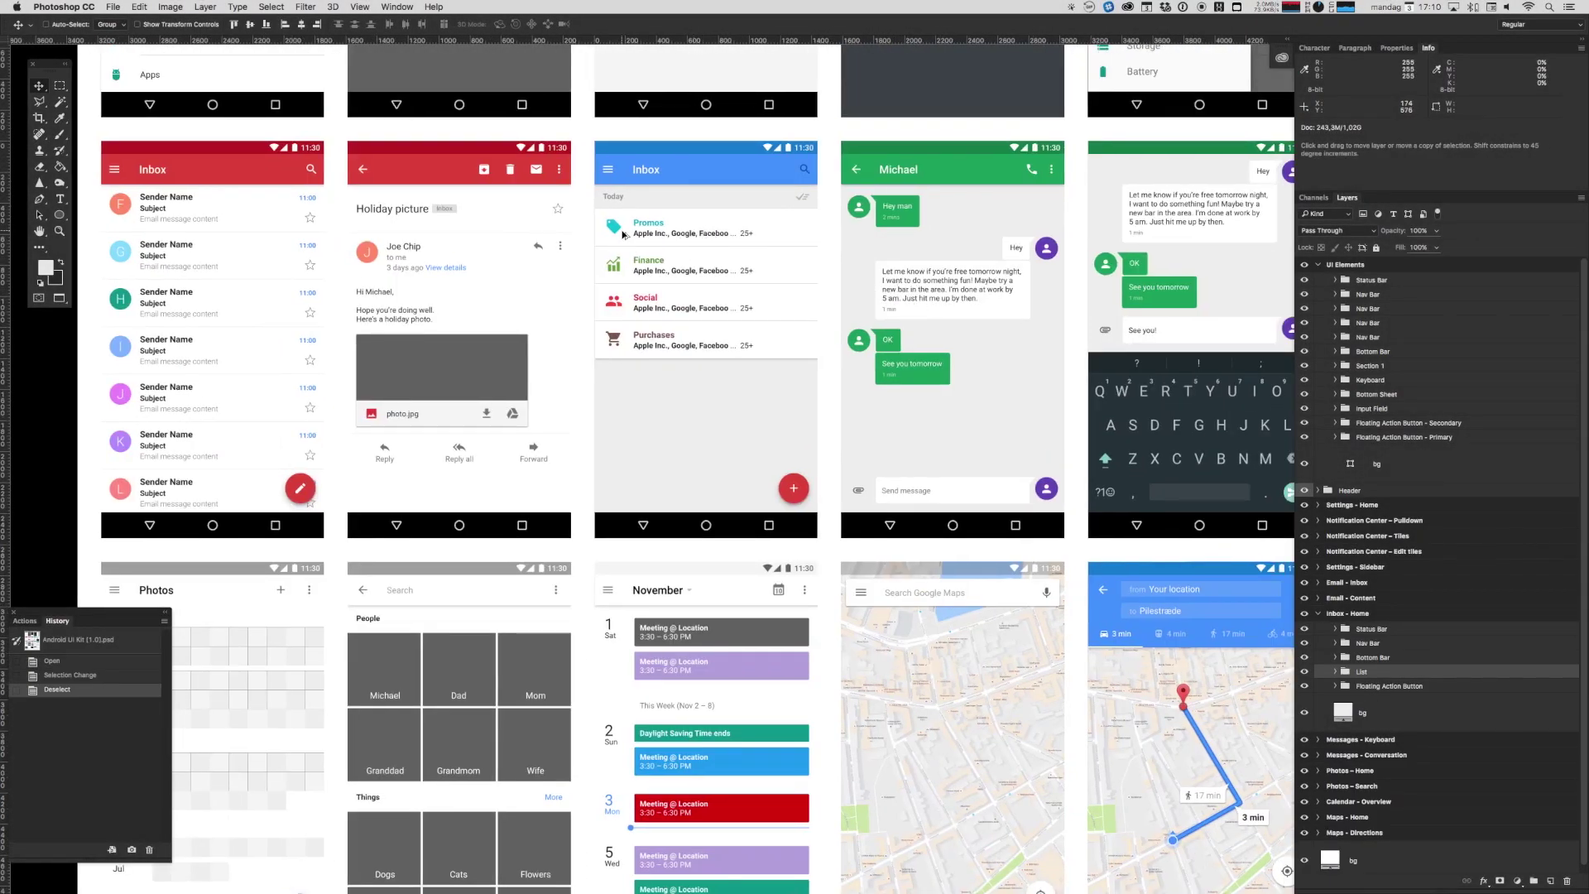
super+click(615, 231)
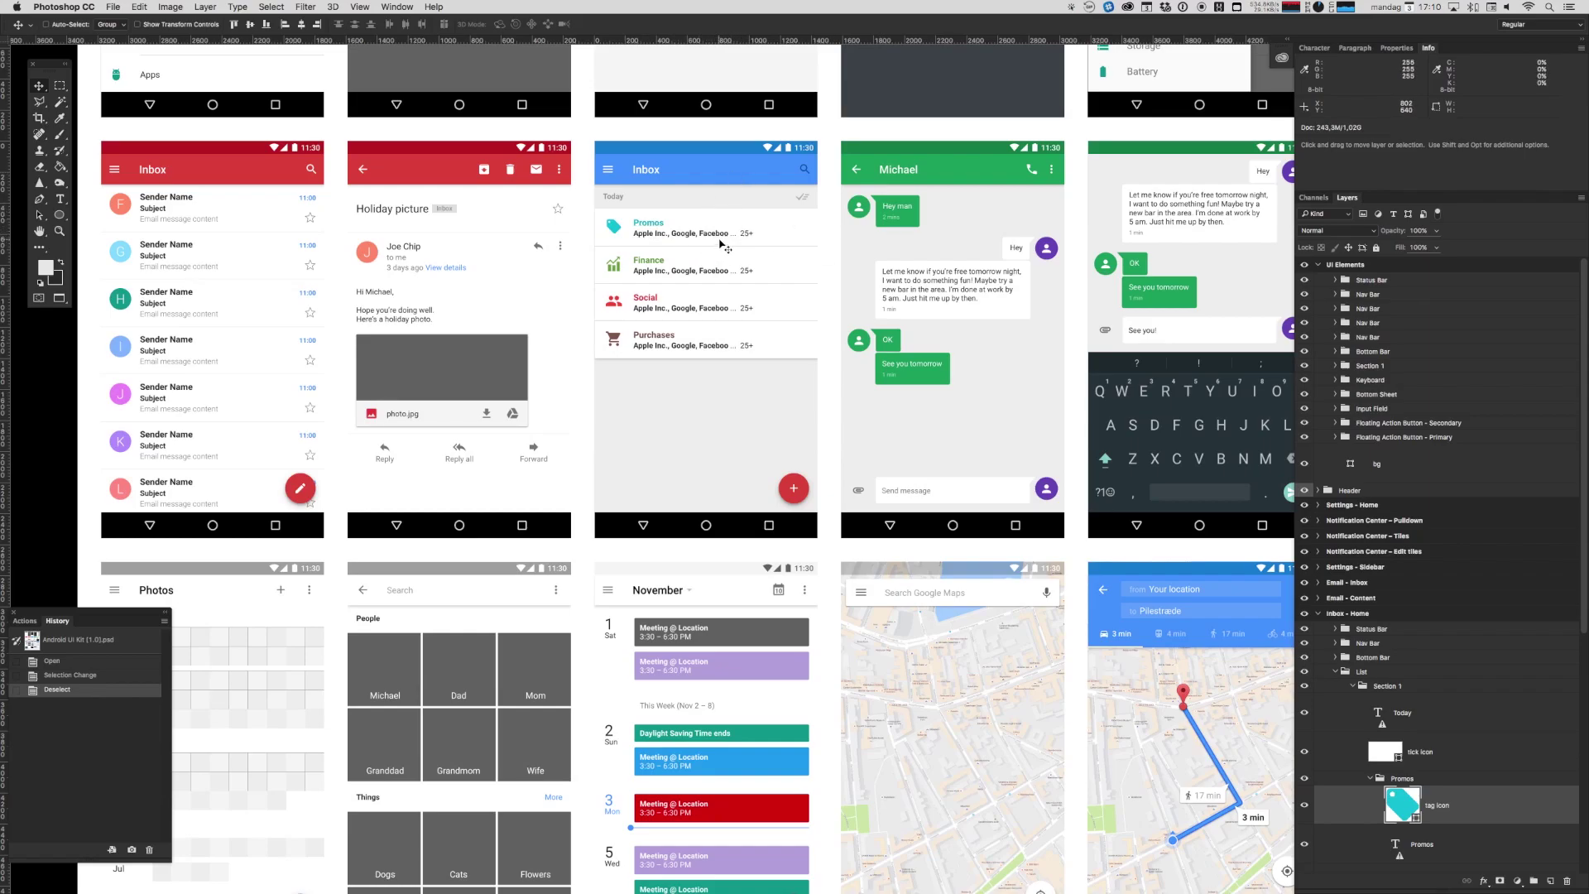
key(a)
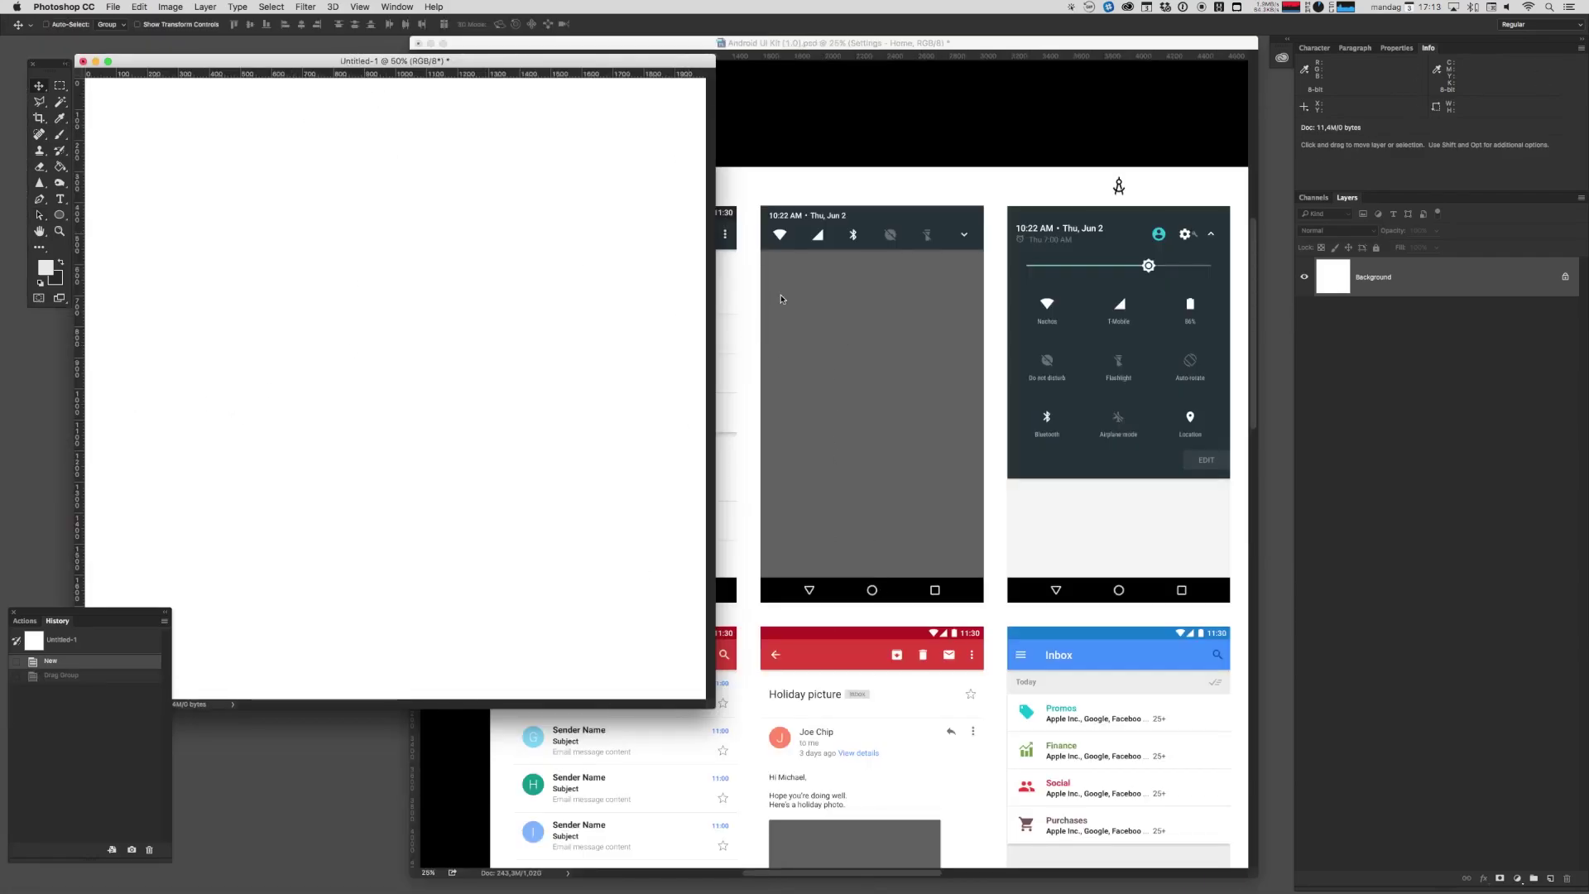
Step: Drag the Settings - Home group from the UI kit onto the Untitled-1 canvas
click(838, 181)
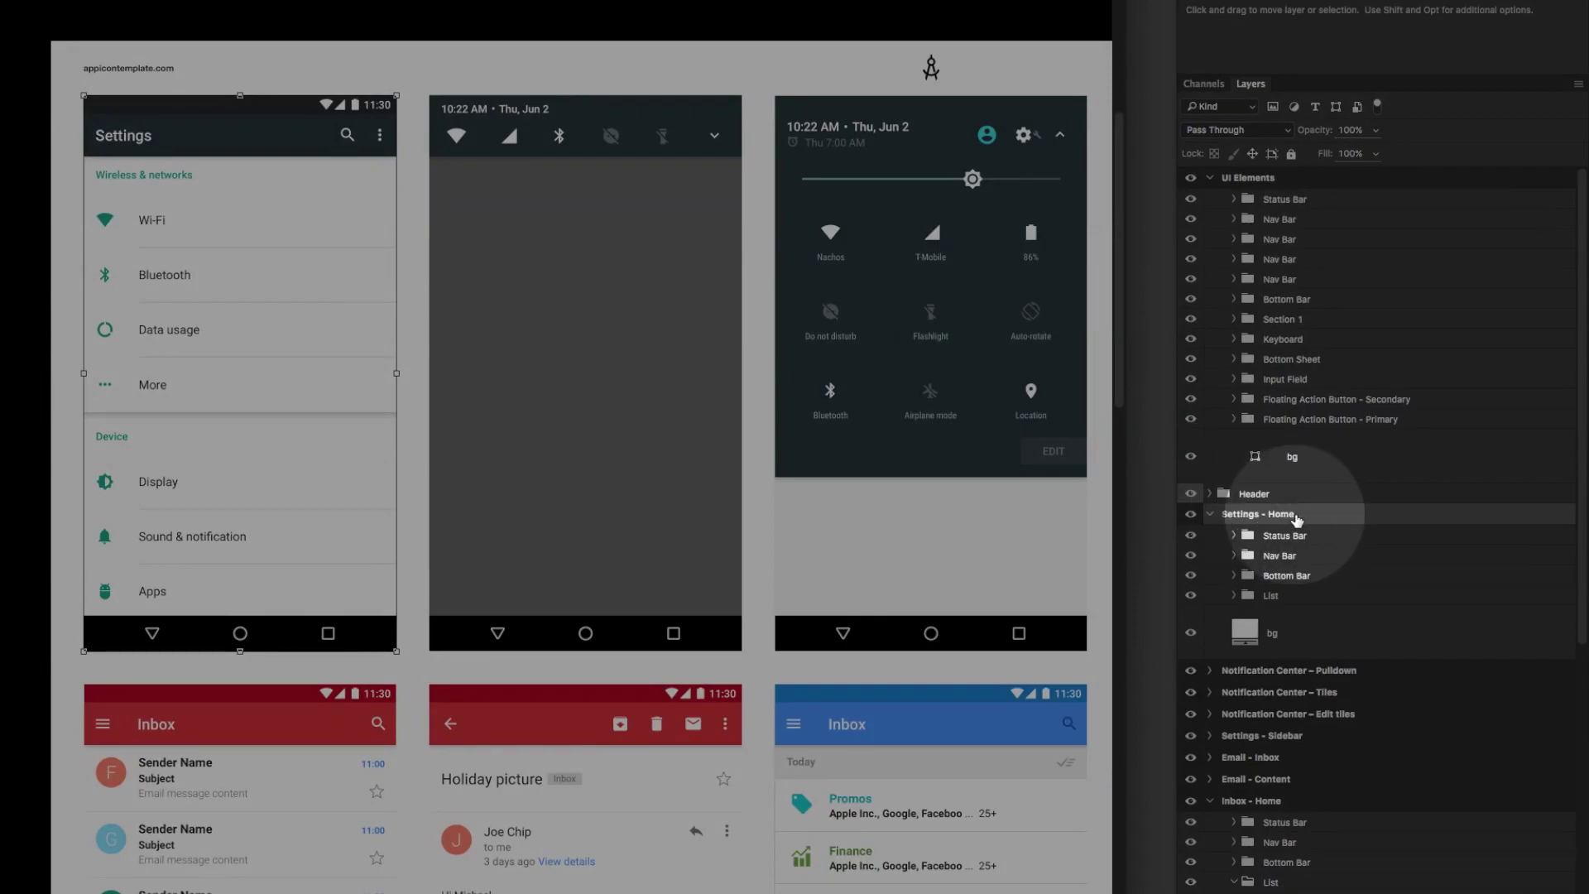
drag(1296, 519, 0, 294)
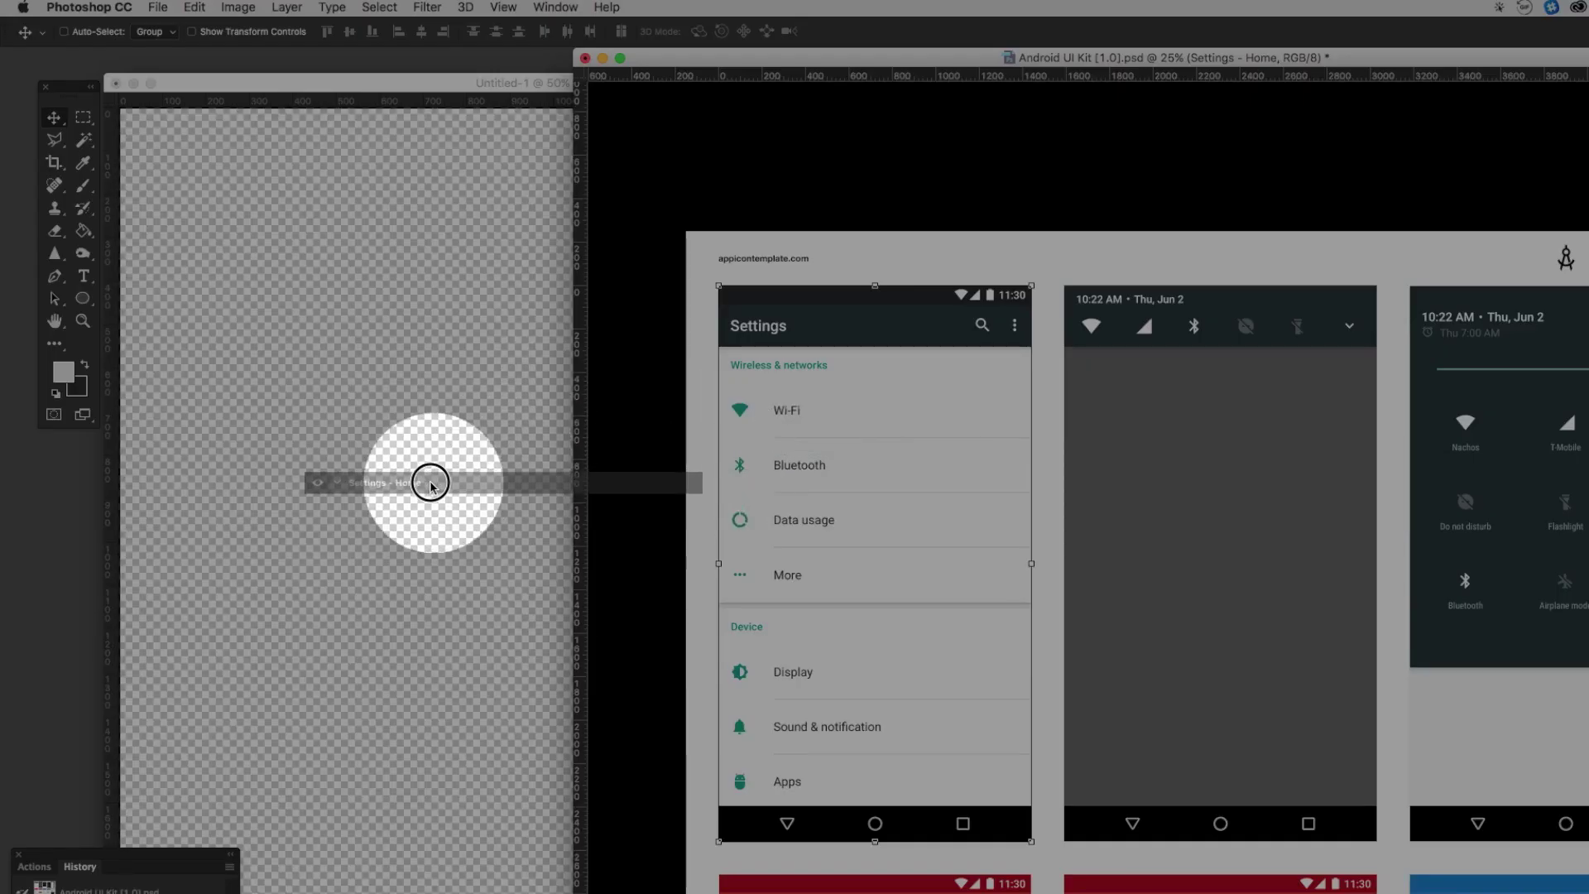
drag(431, 484, 426, 478)
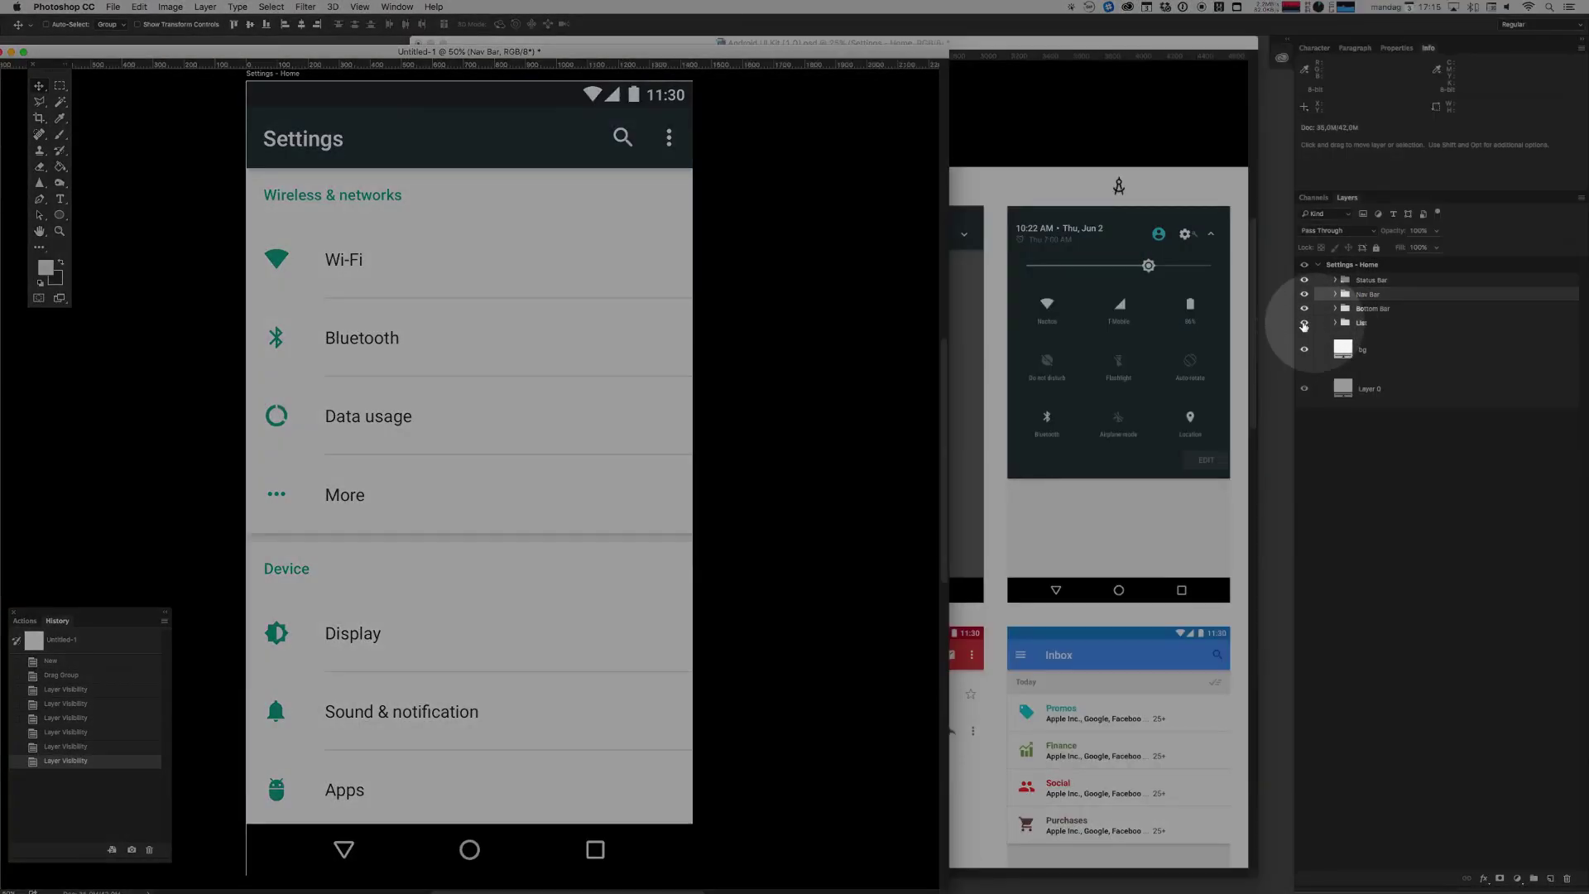
Step: Hide the Settings List layer and select the Inbox - Home List group in the UI kit
click(1305, 322)
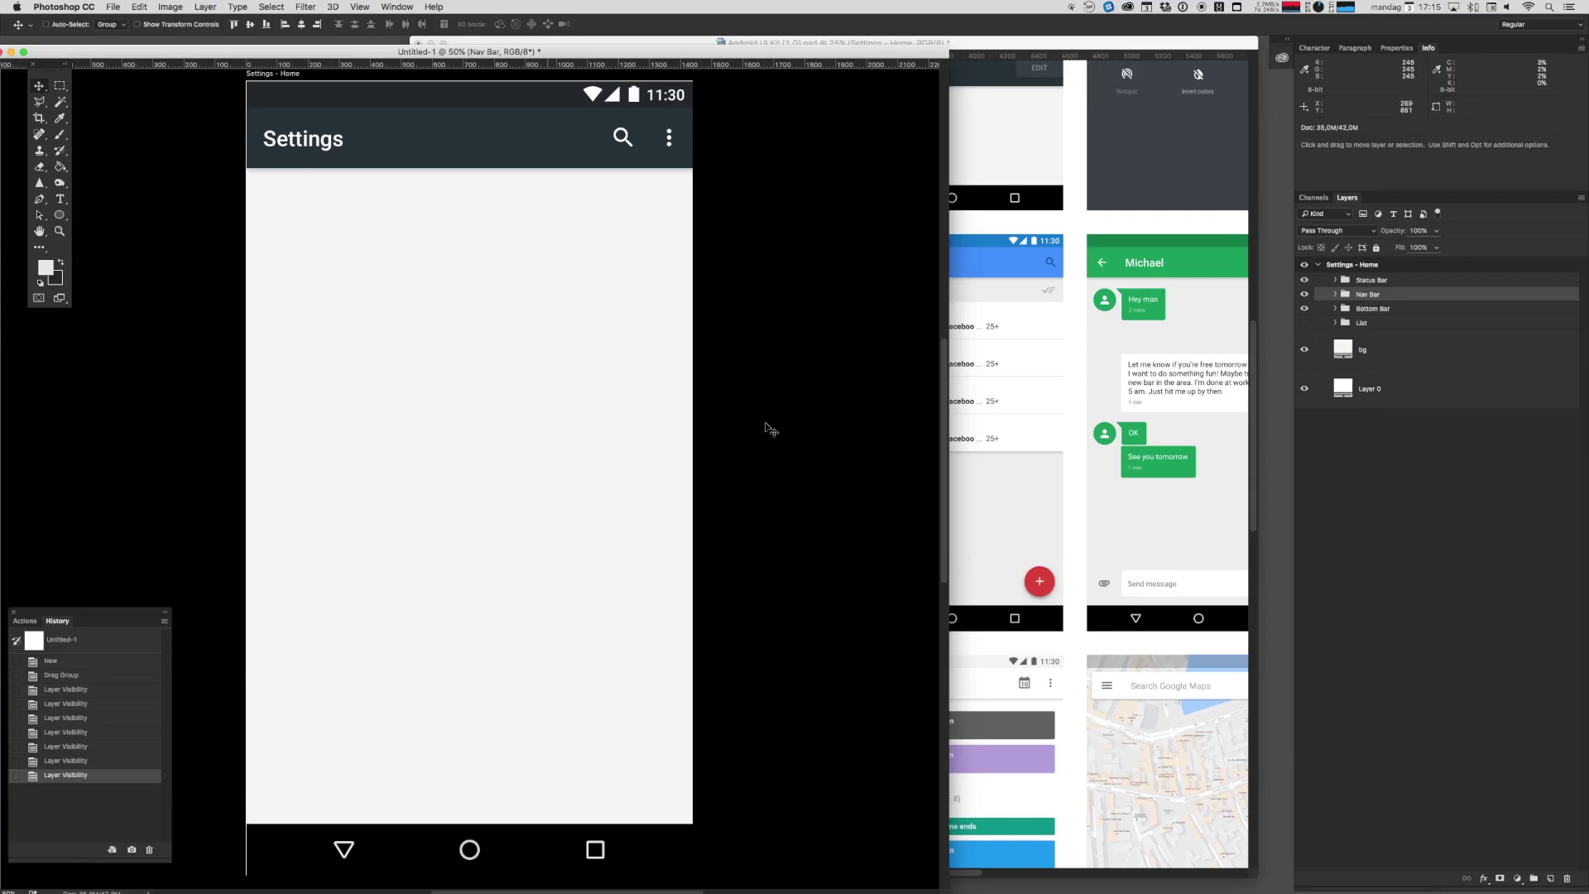
click(1043, 318)
drag(1065, 160, 914, 280)
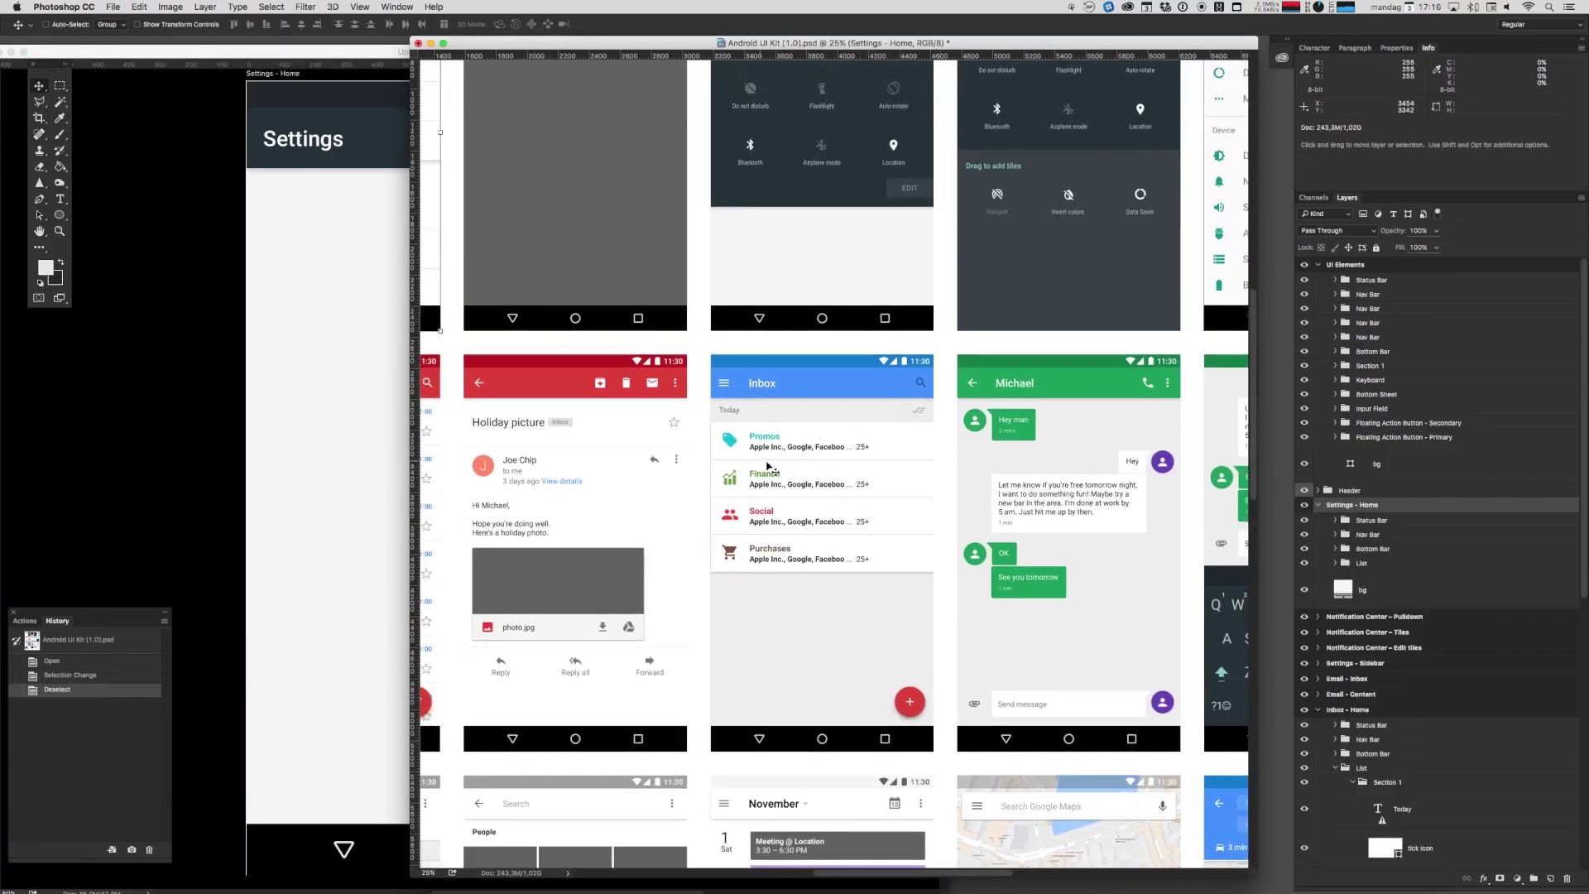
super+click(886, 440)
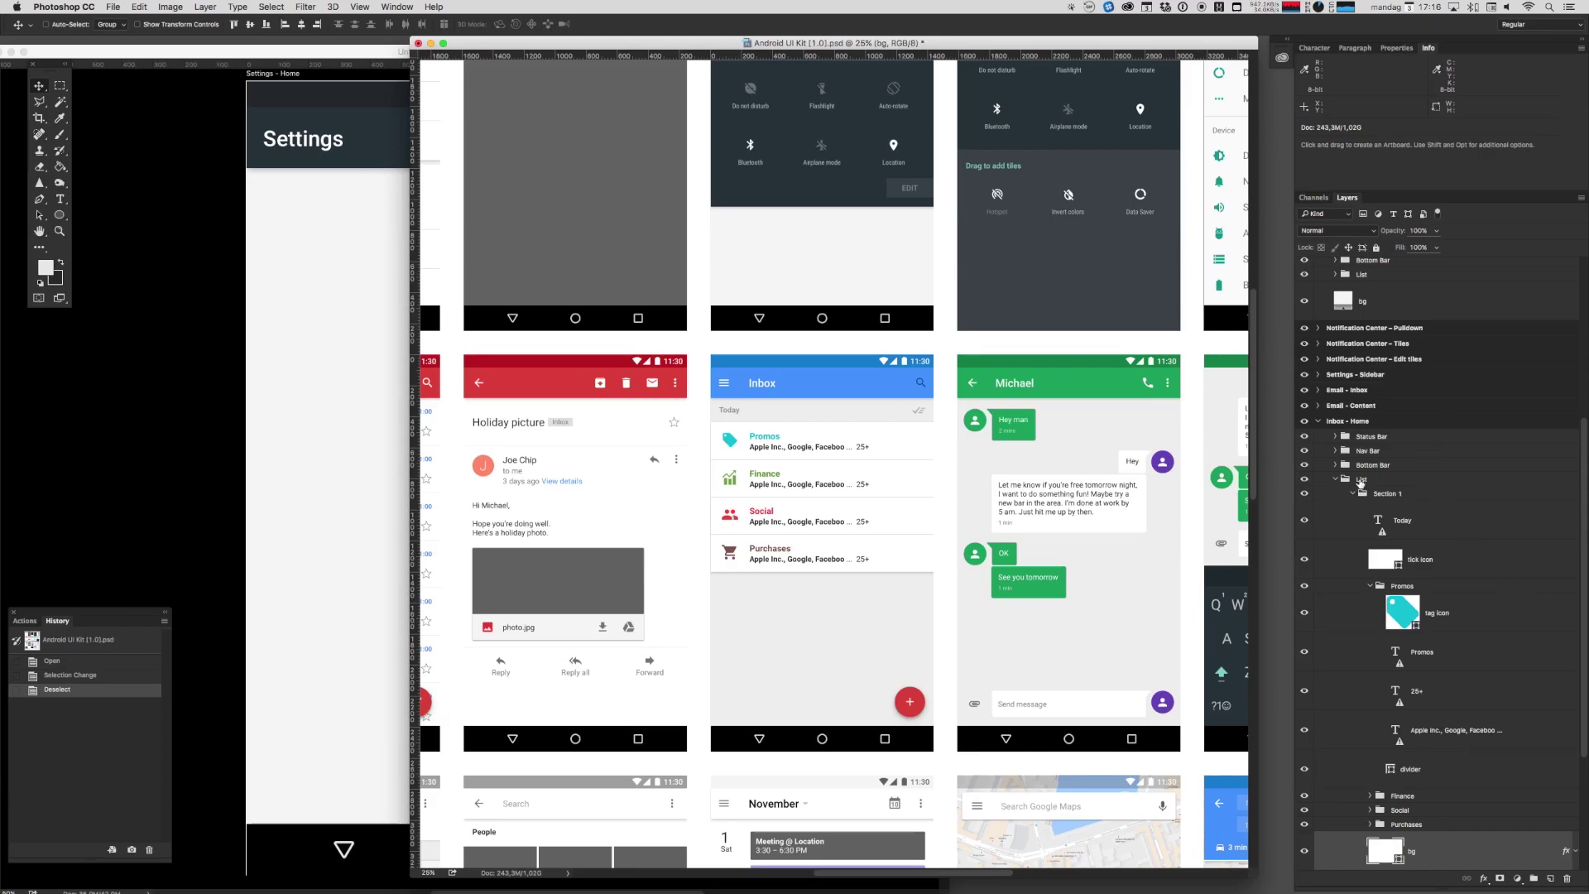
click(1348, 482)
click(1336, 480)
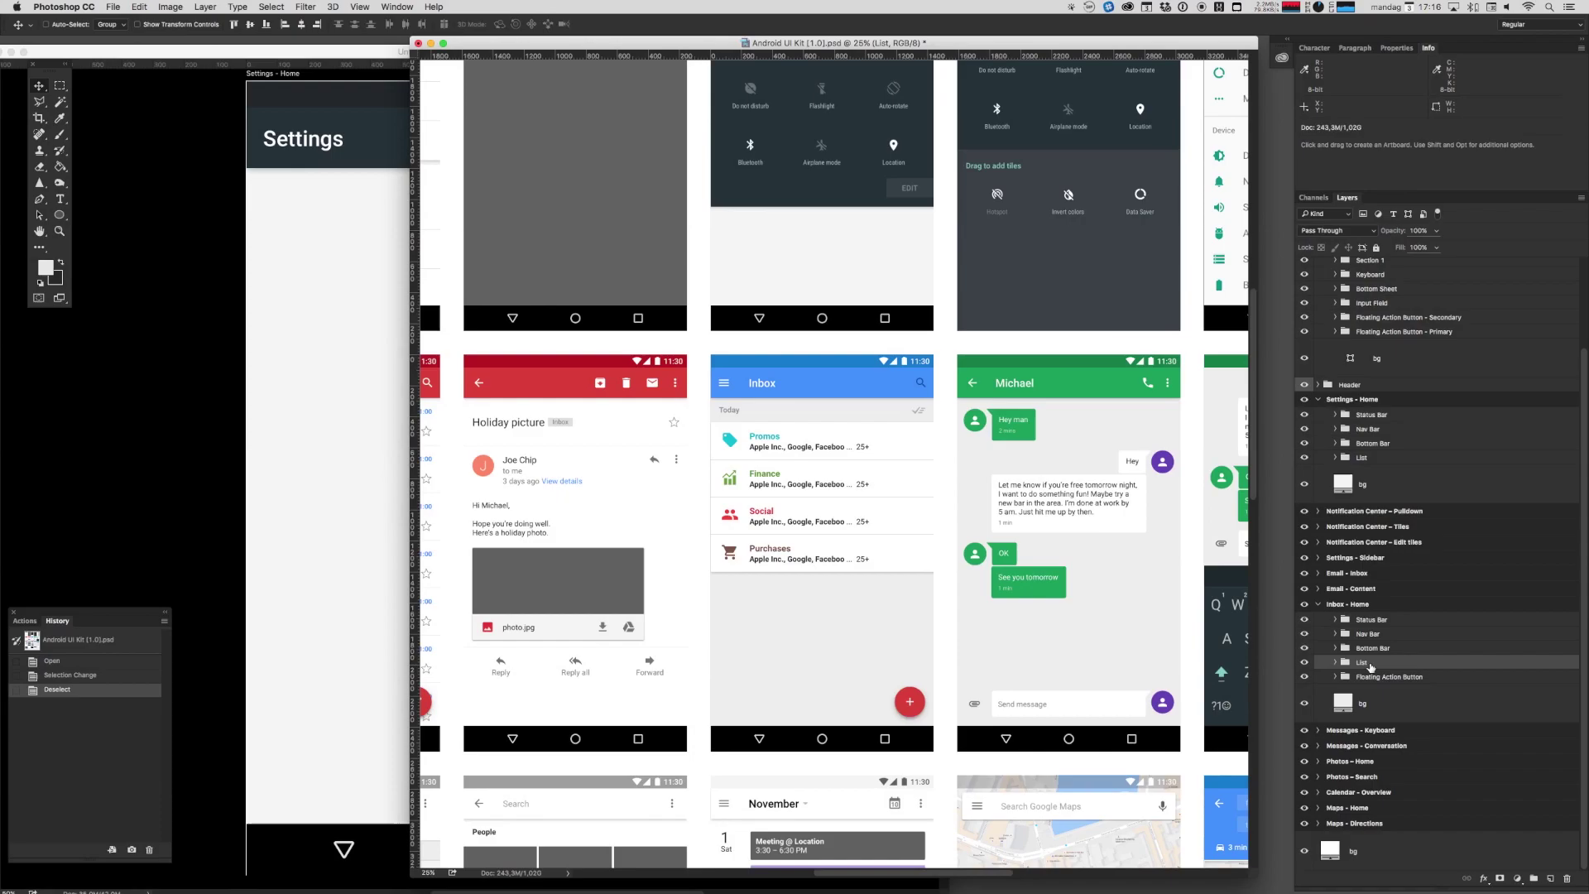
Step: Place the Inbox List group in Untitled-1 and position it below the nav bar
drag(1365, 668, 535, 357)
key(ctrl+t)
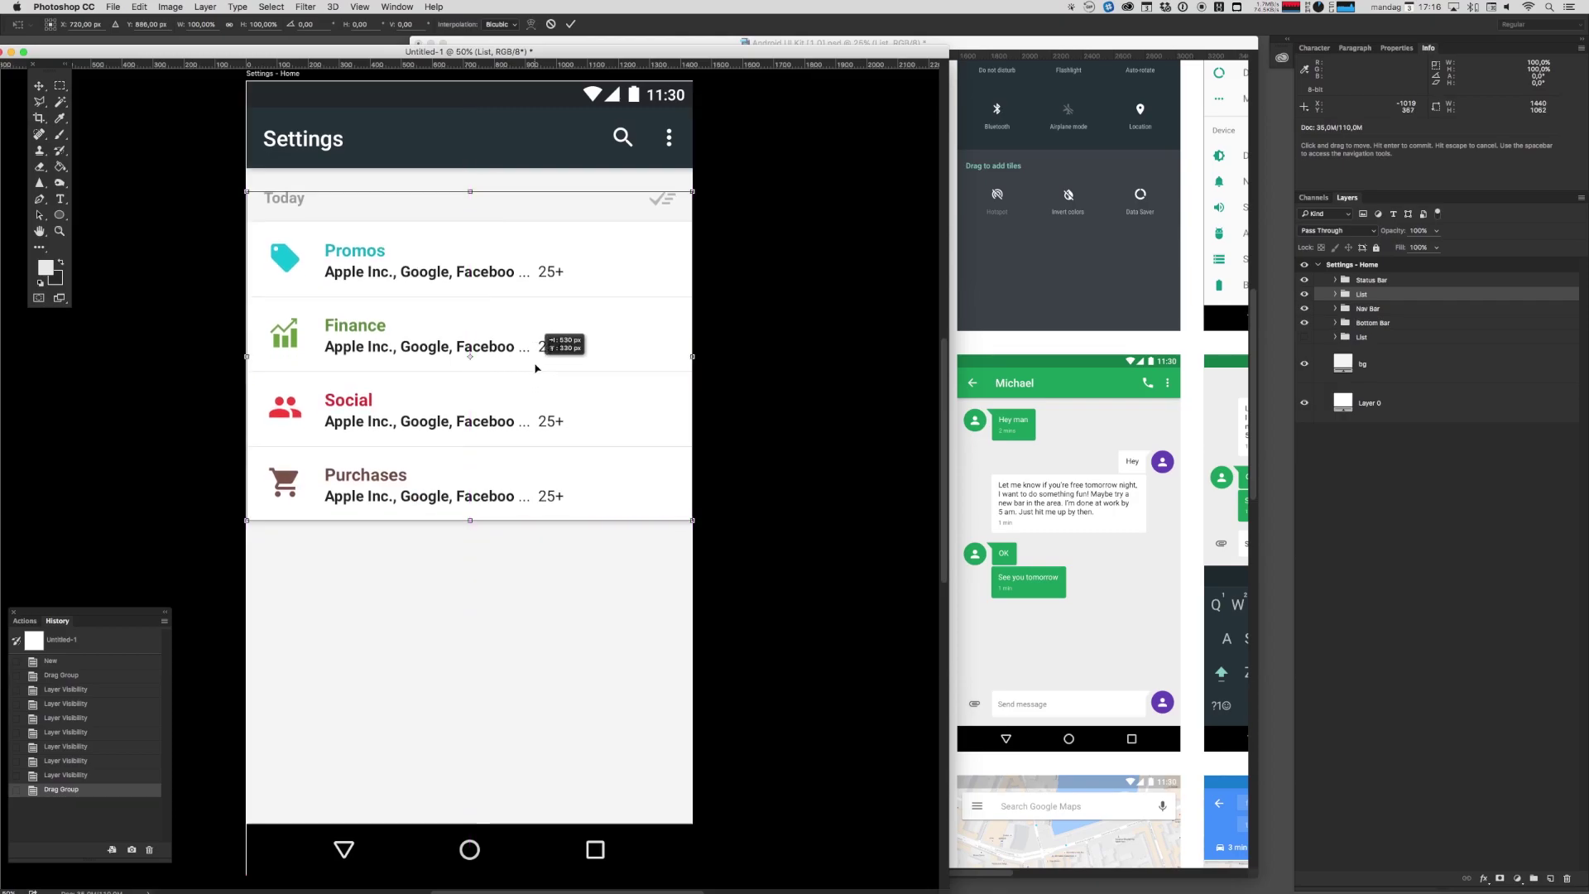
key(Return)
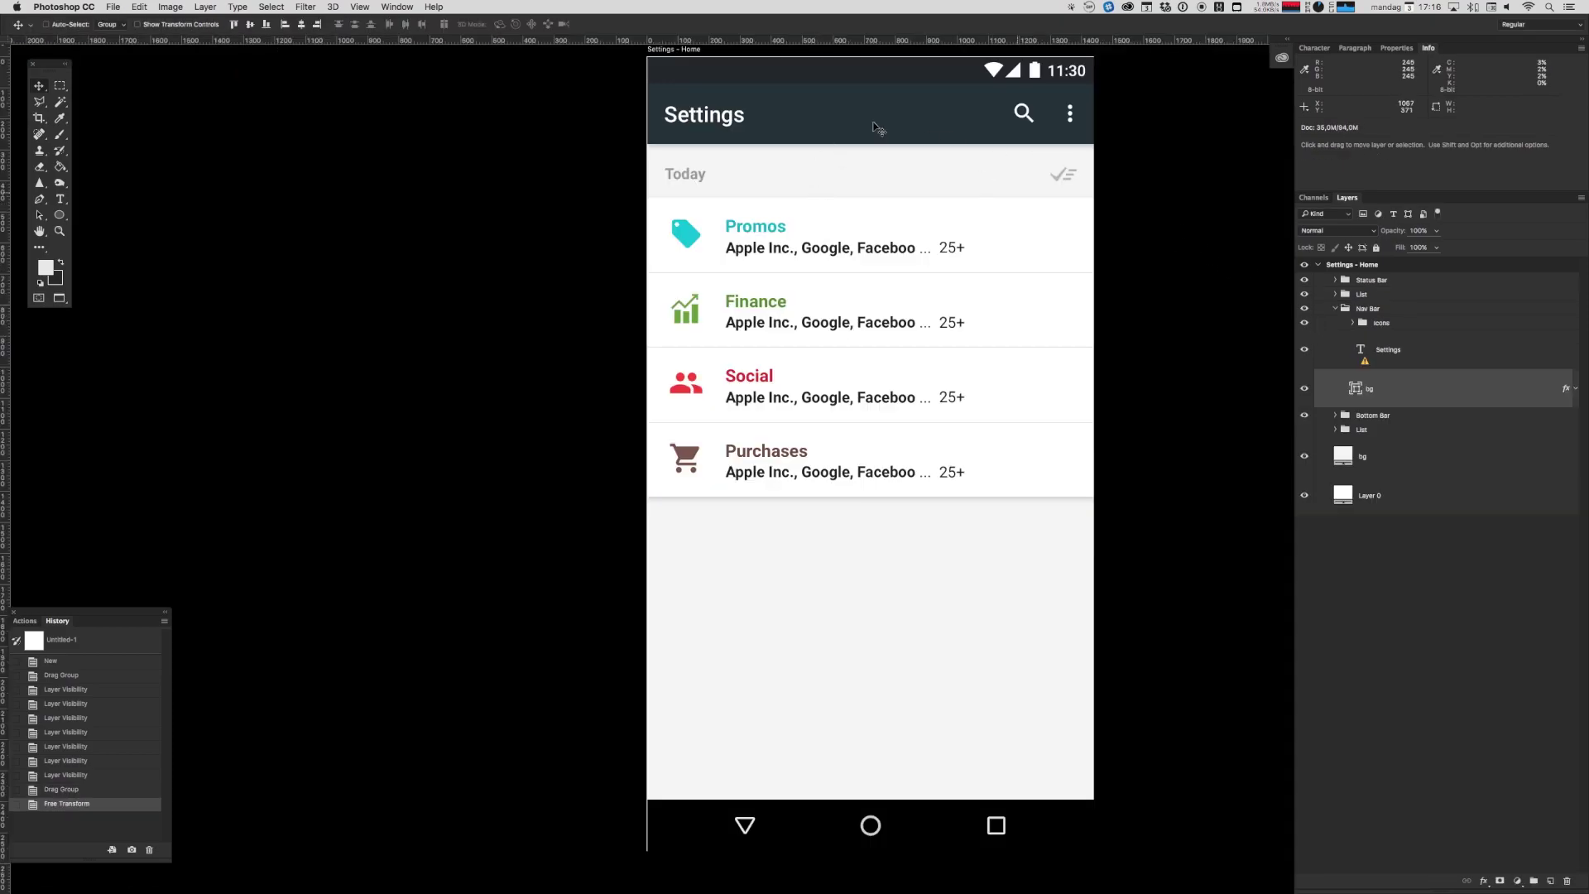
Step: Recolour the Nav Bar background fill to magenta ee32ff
double_click(1356, 389)
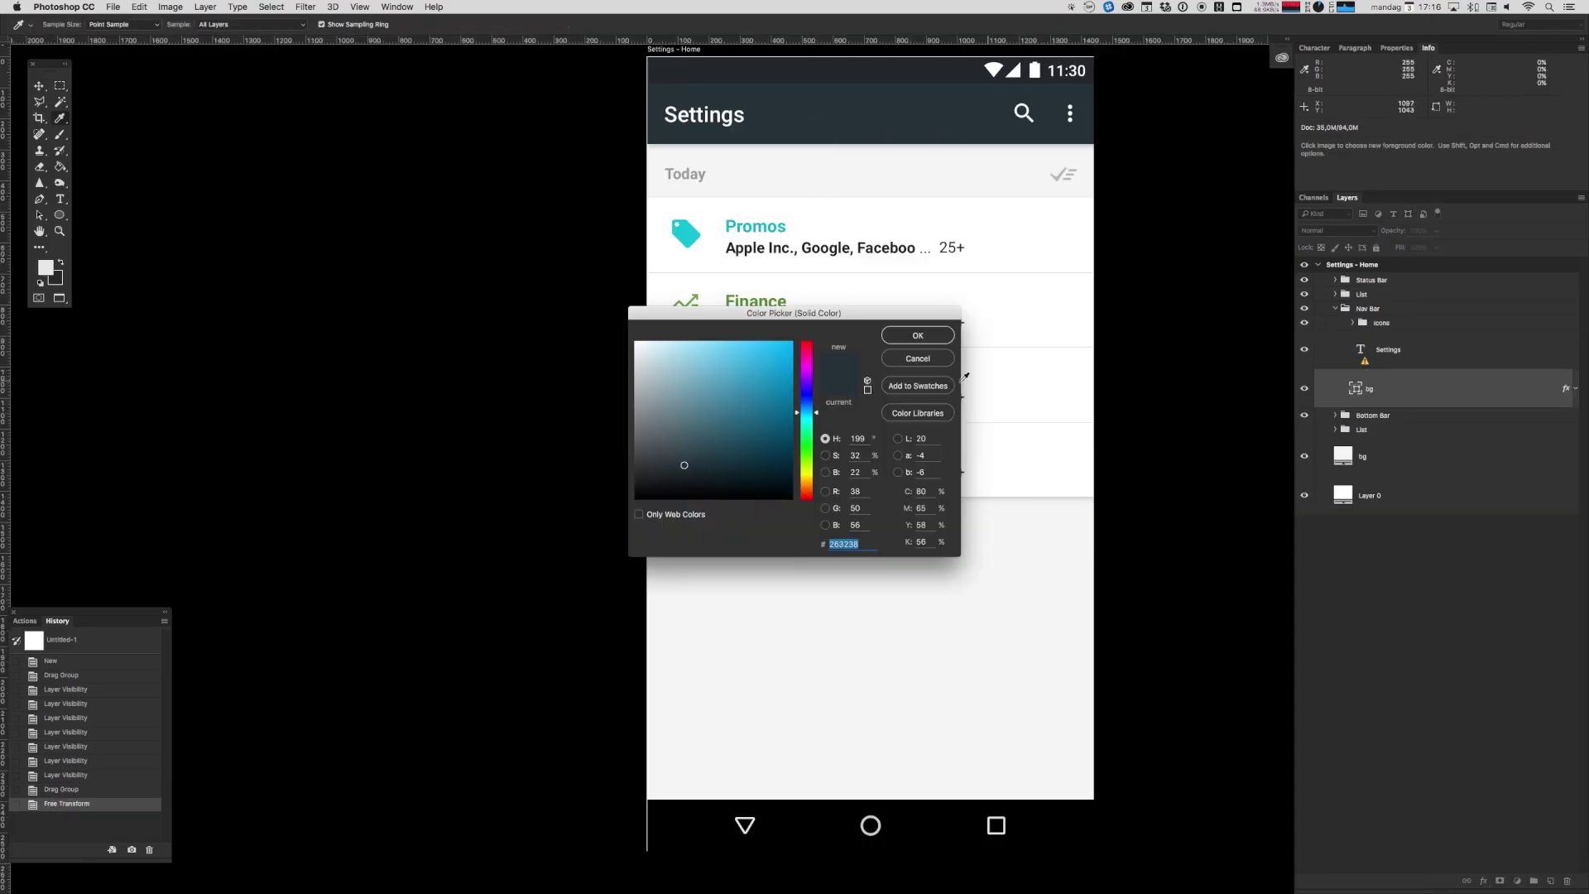
drag(803, 378, 761, 331)
click(916, 335)
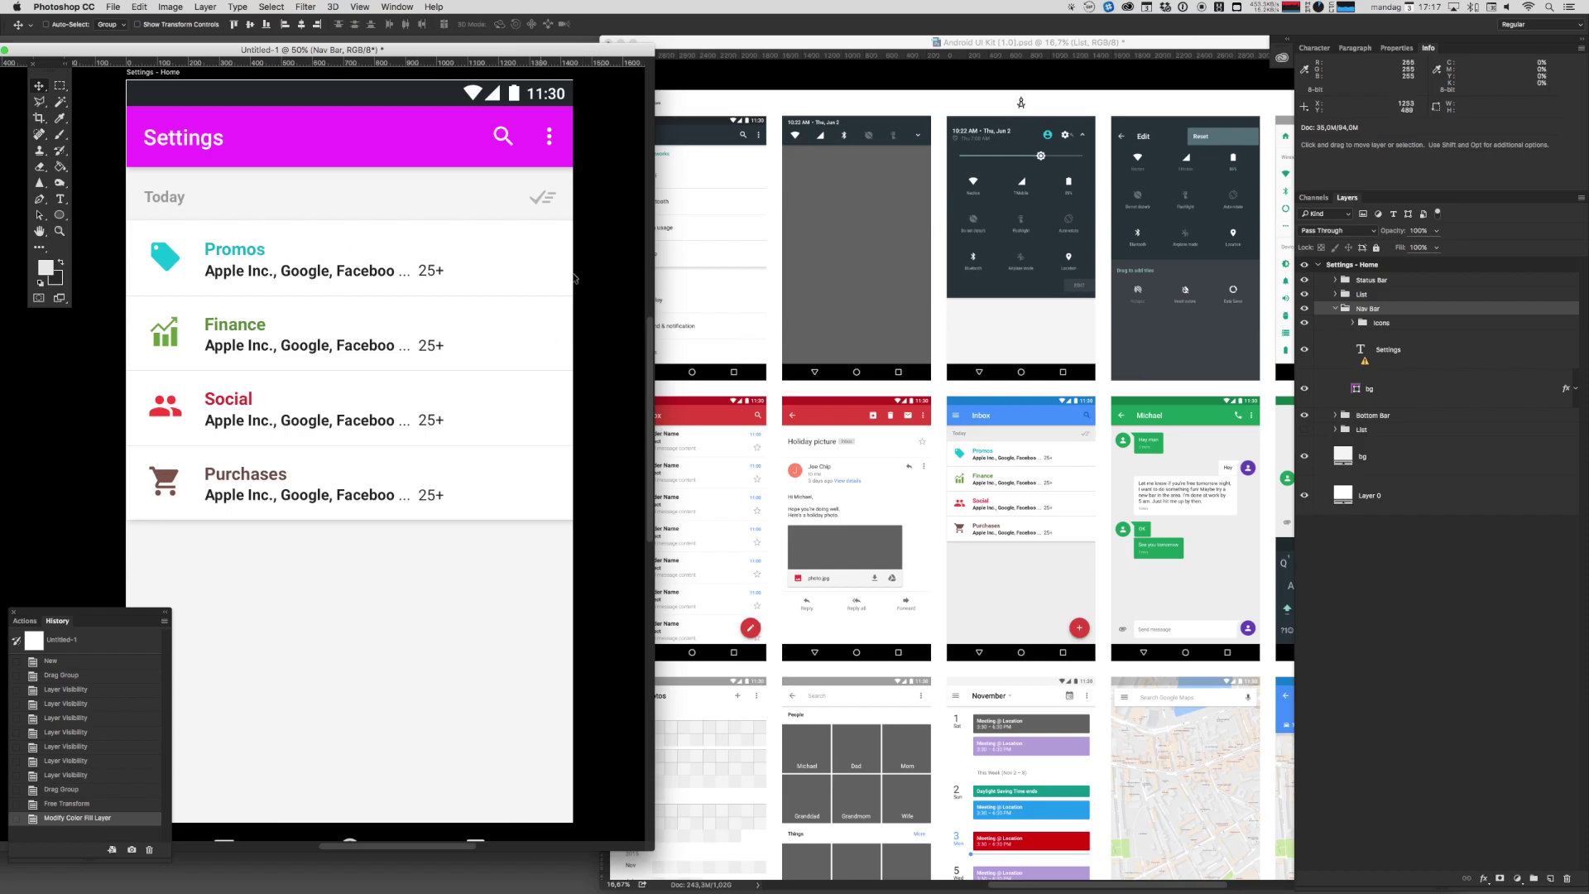
Step: Compare against the UI kit screens, then select the Settings - Home artboard with the Artboard tool
click(894, 415)
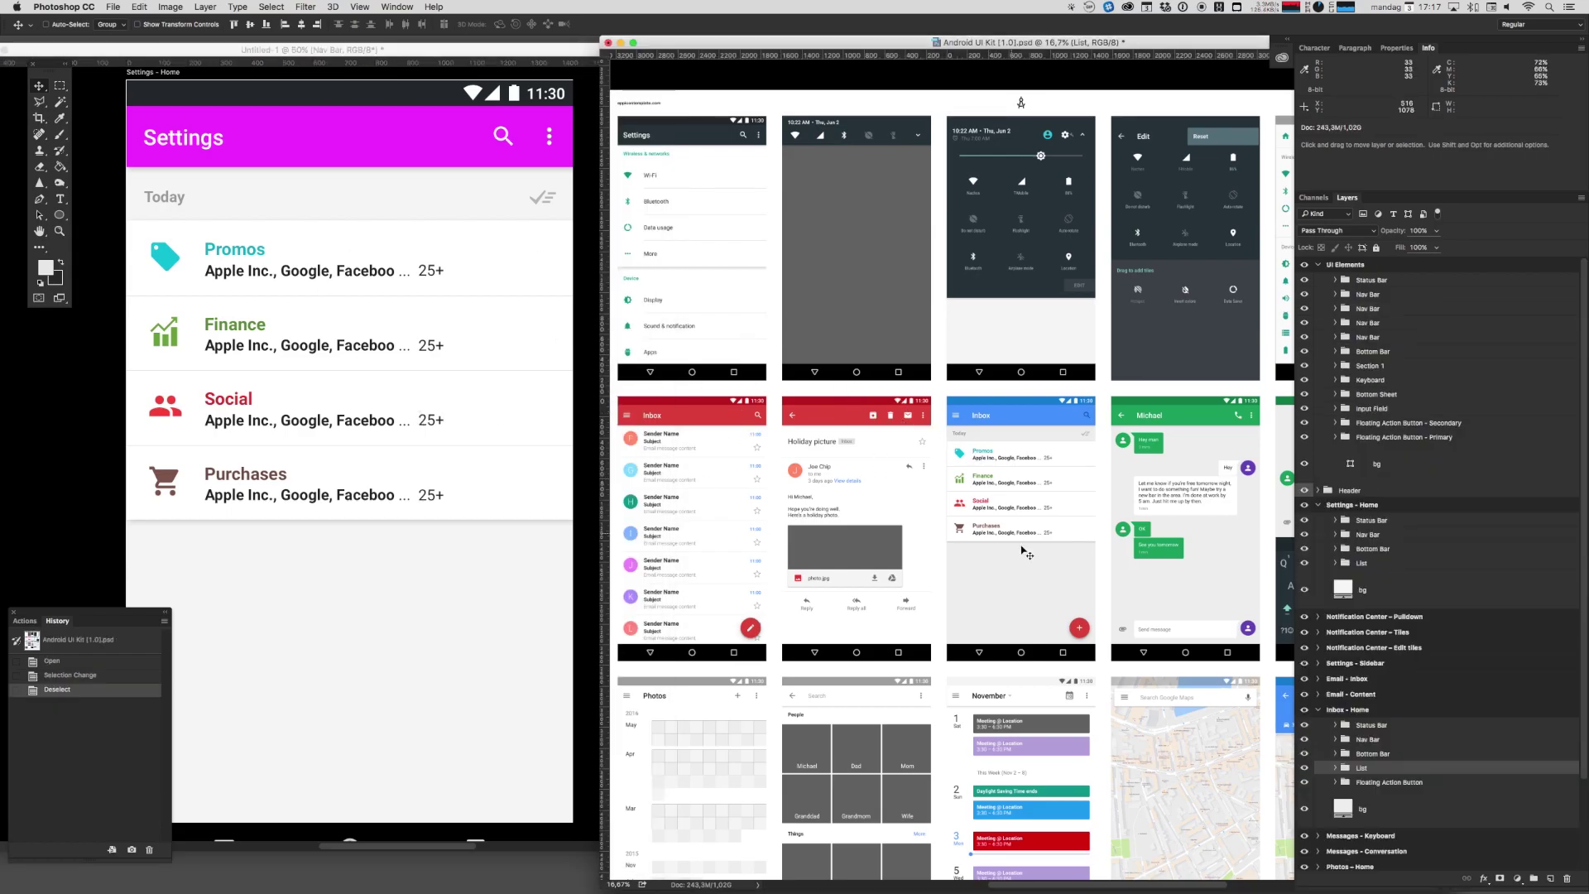
drag(1019, 472, 822, 375)
click(473, 348)
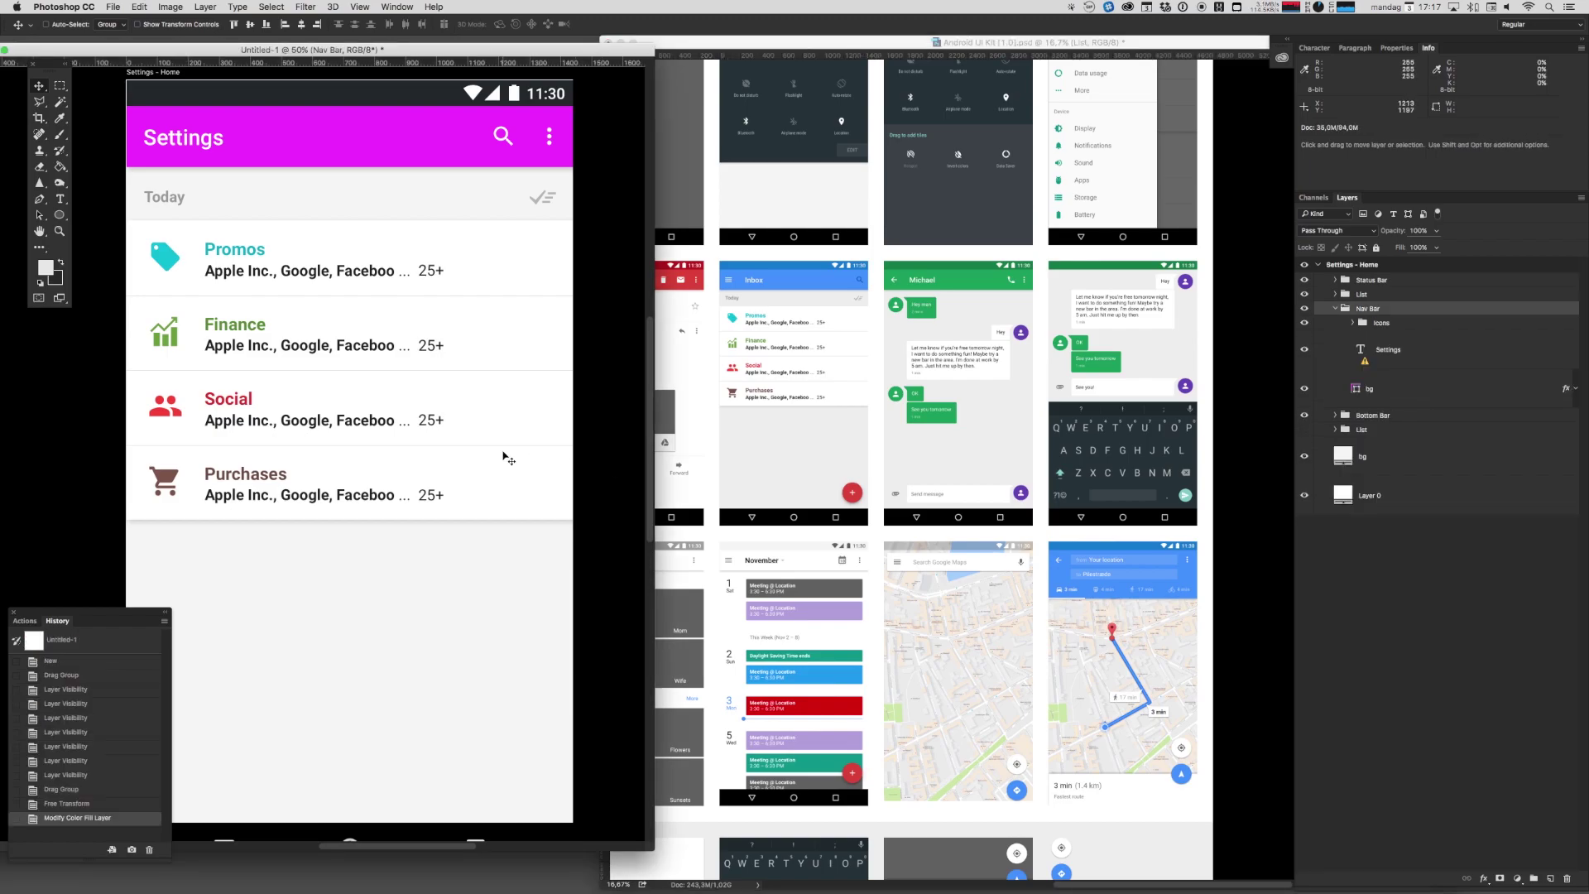
click(881, 458)
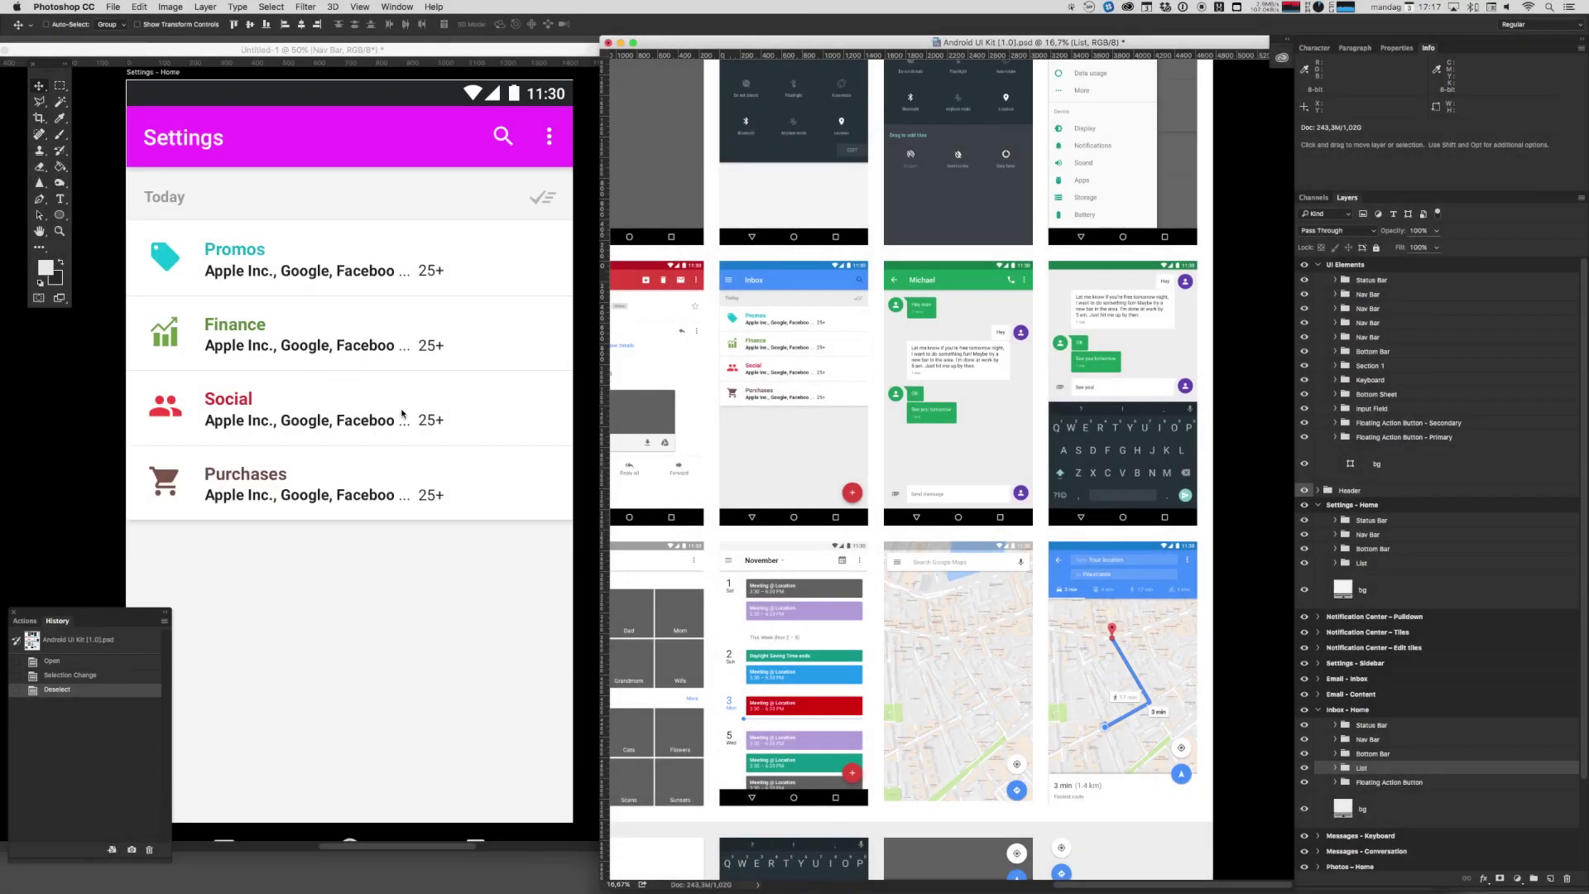
click(464, 398)
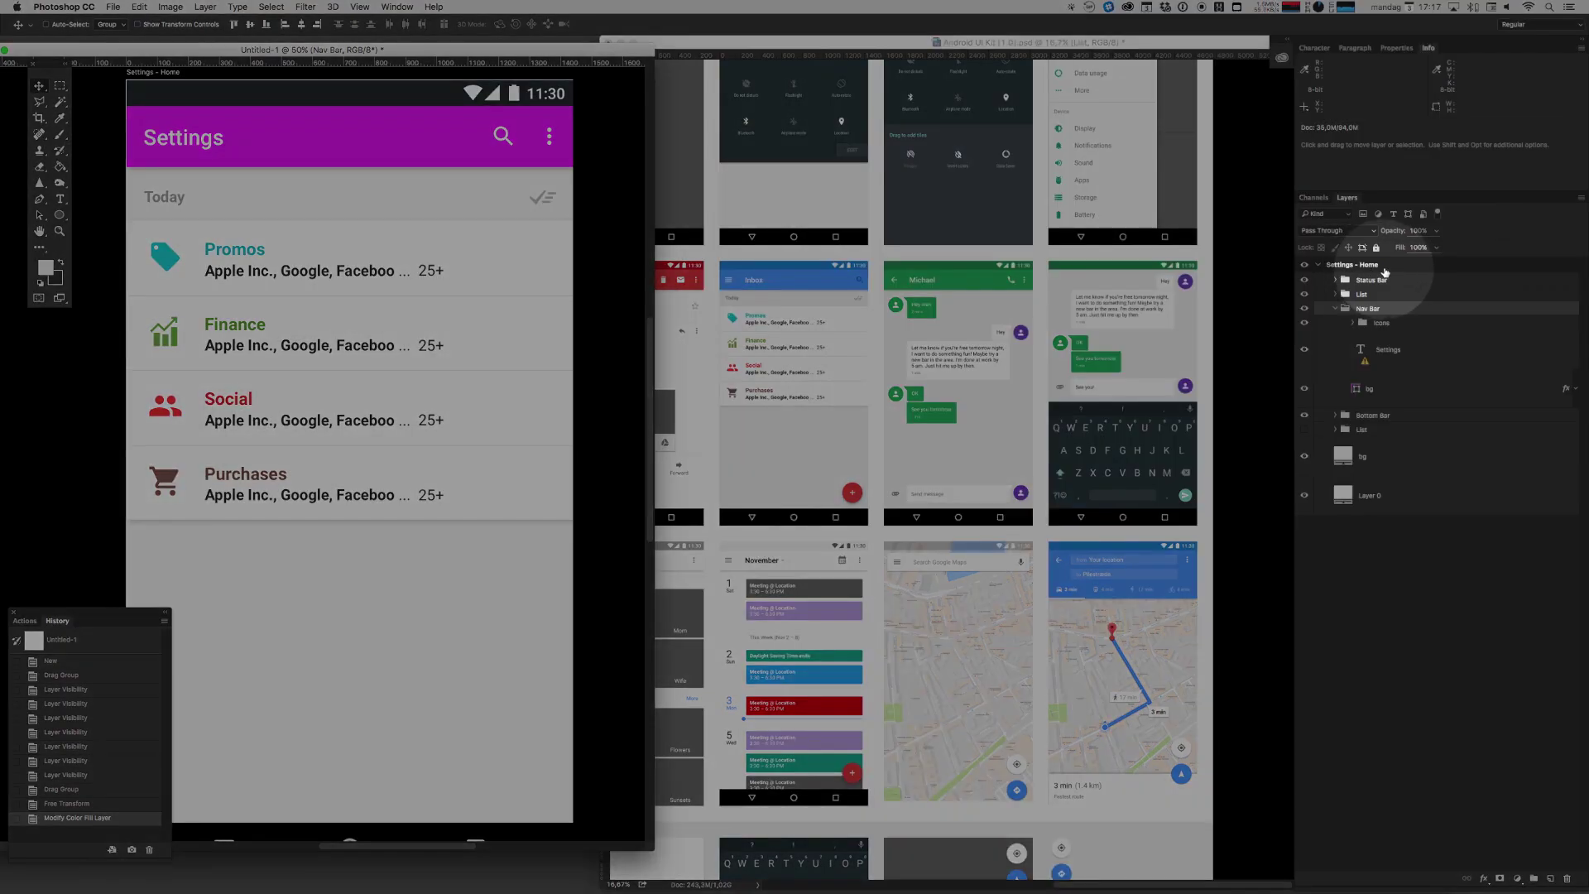
click(1399, 265)
key(shift+v)
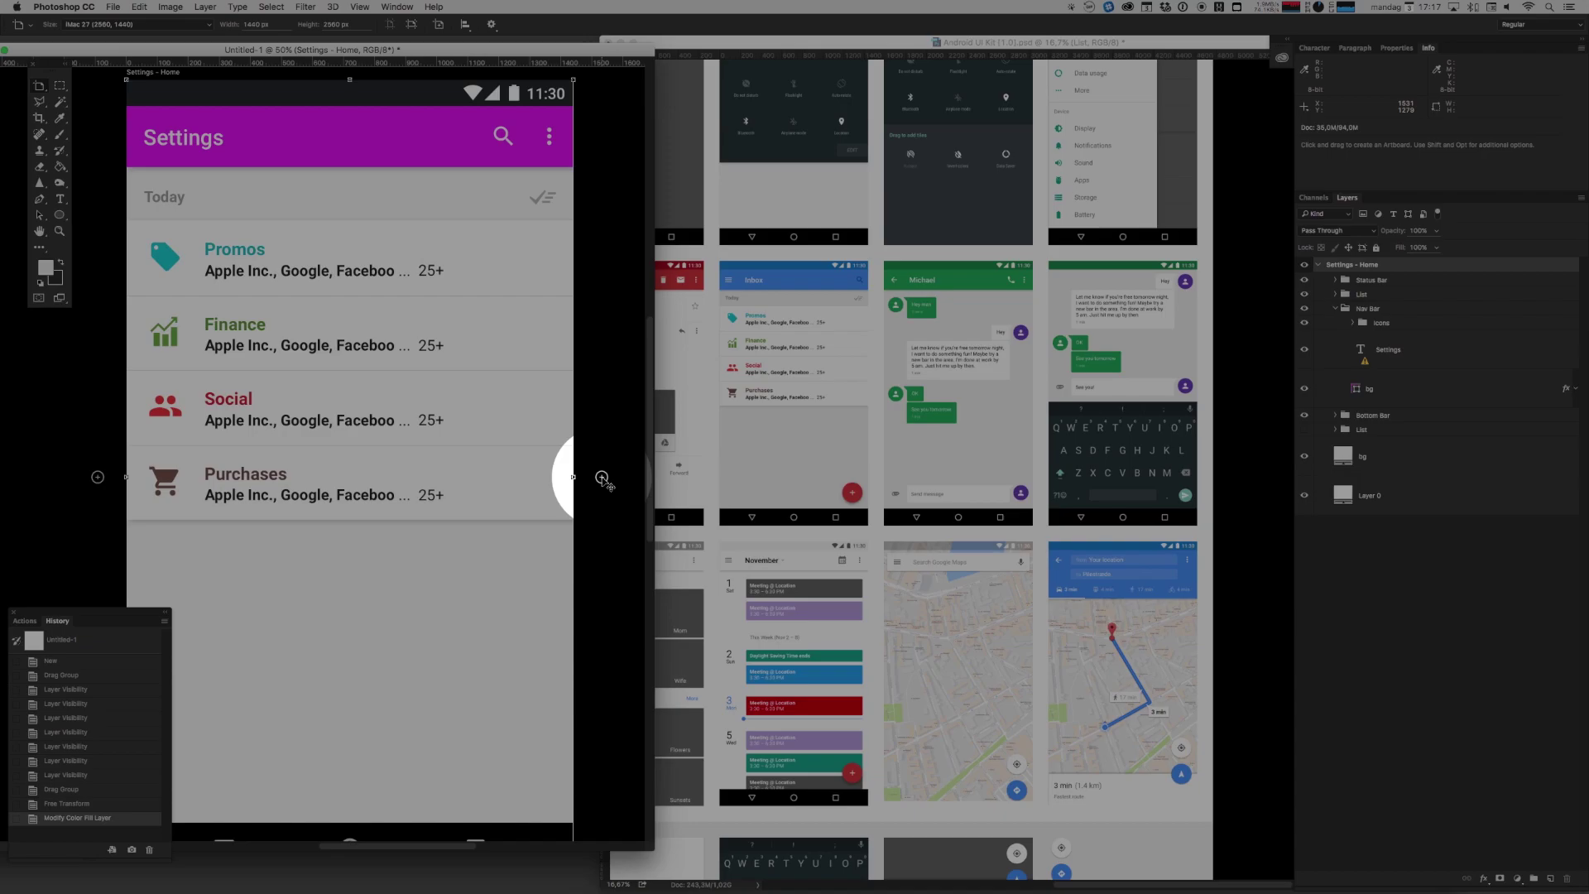
Step: Add a new blank artboard beside Settings - Home and zoom out to see both
click(602, 478)
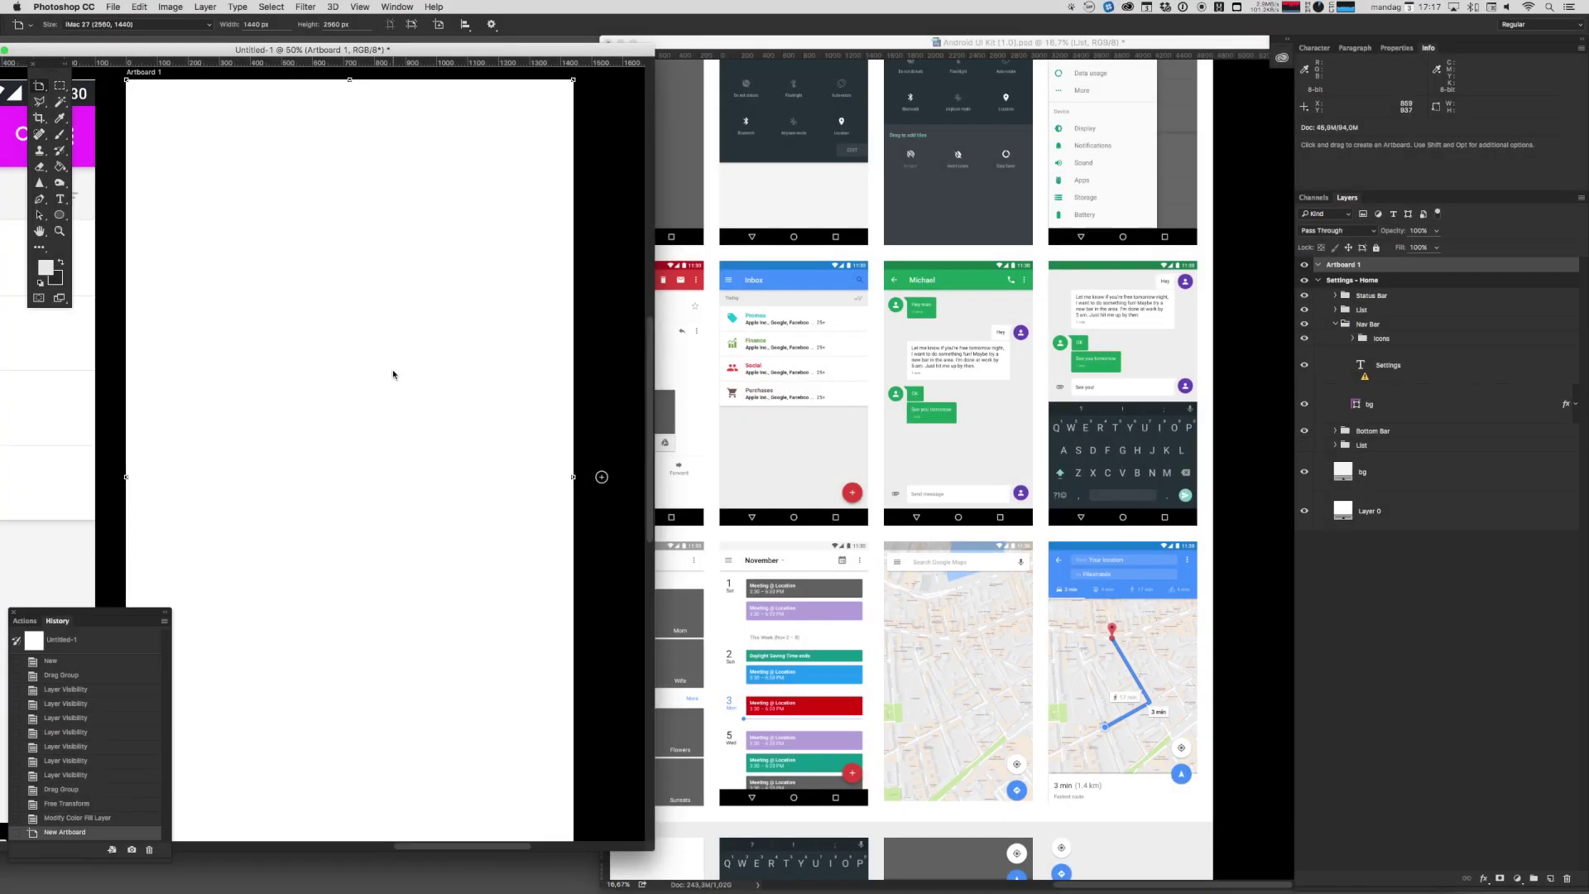
key(super+minus)
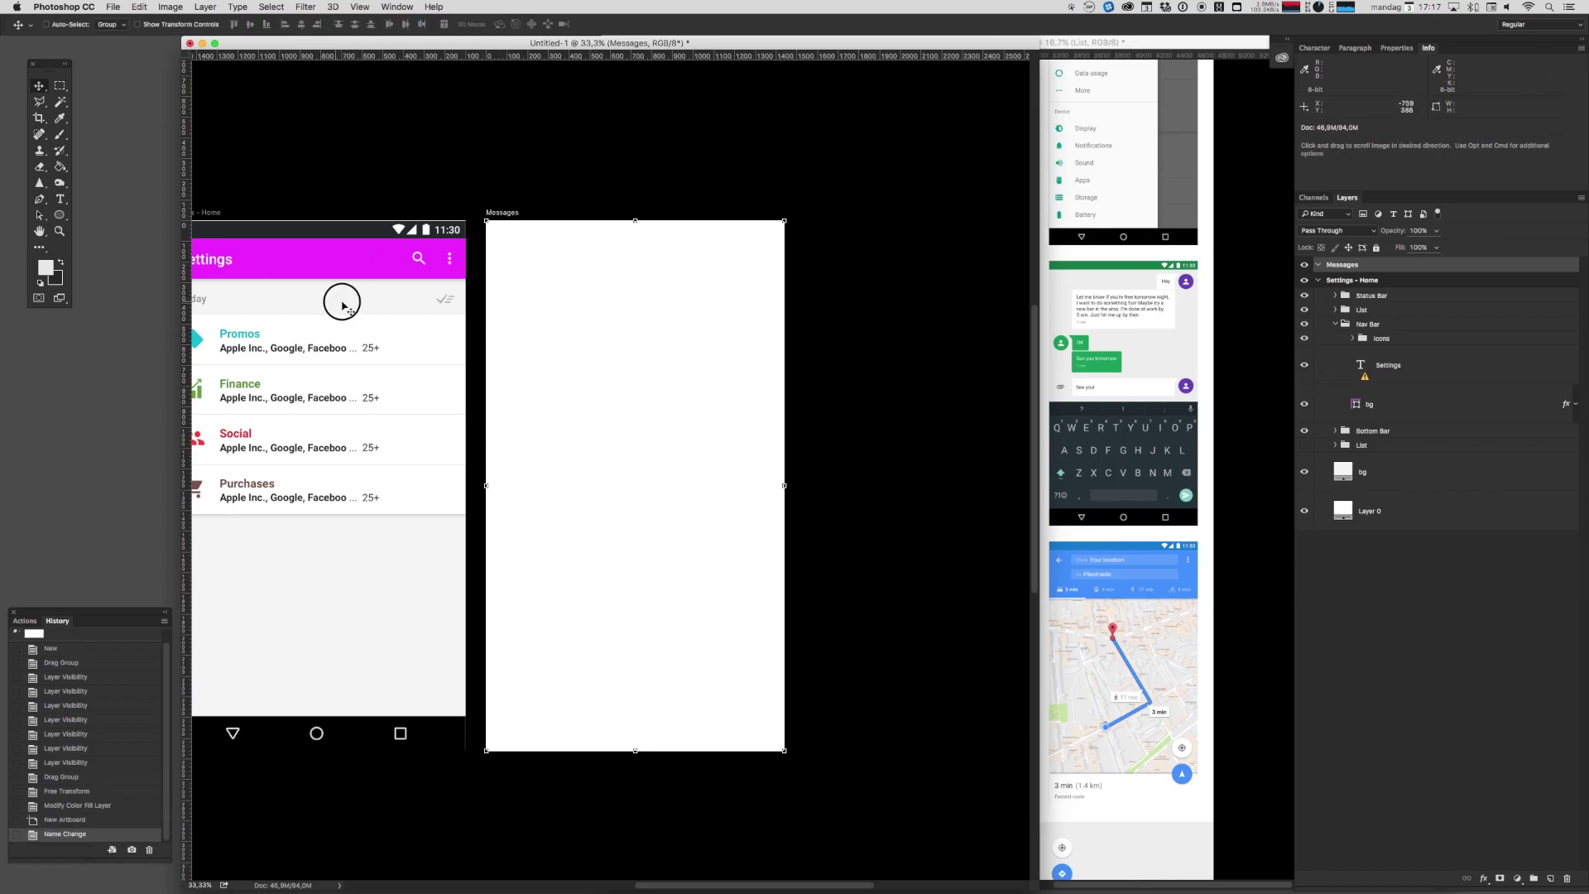
scroll(331, 290, left, 3)
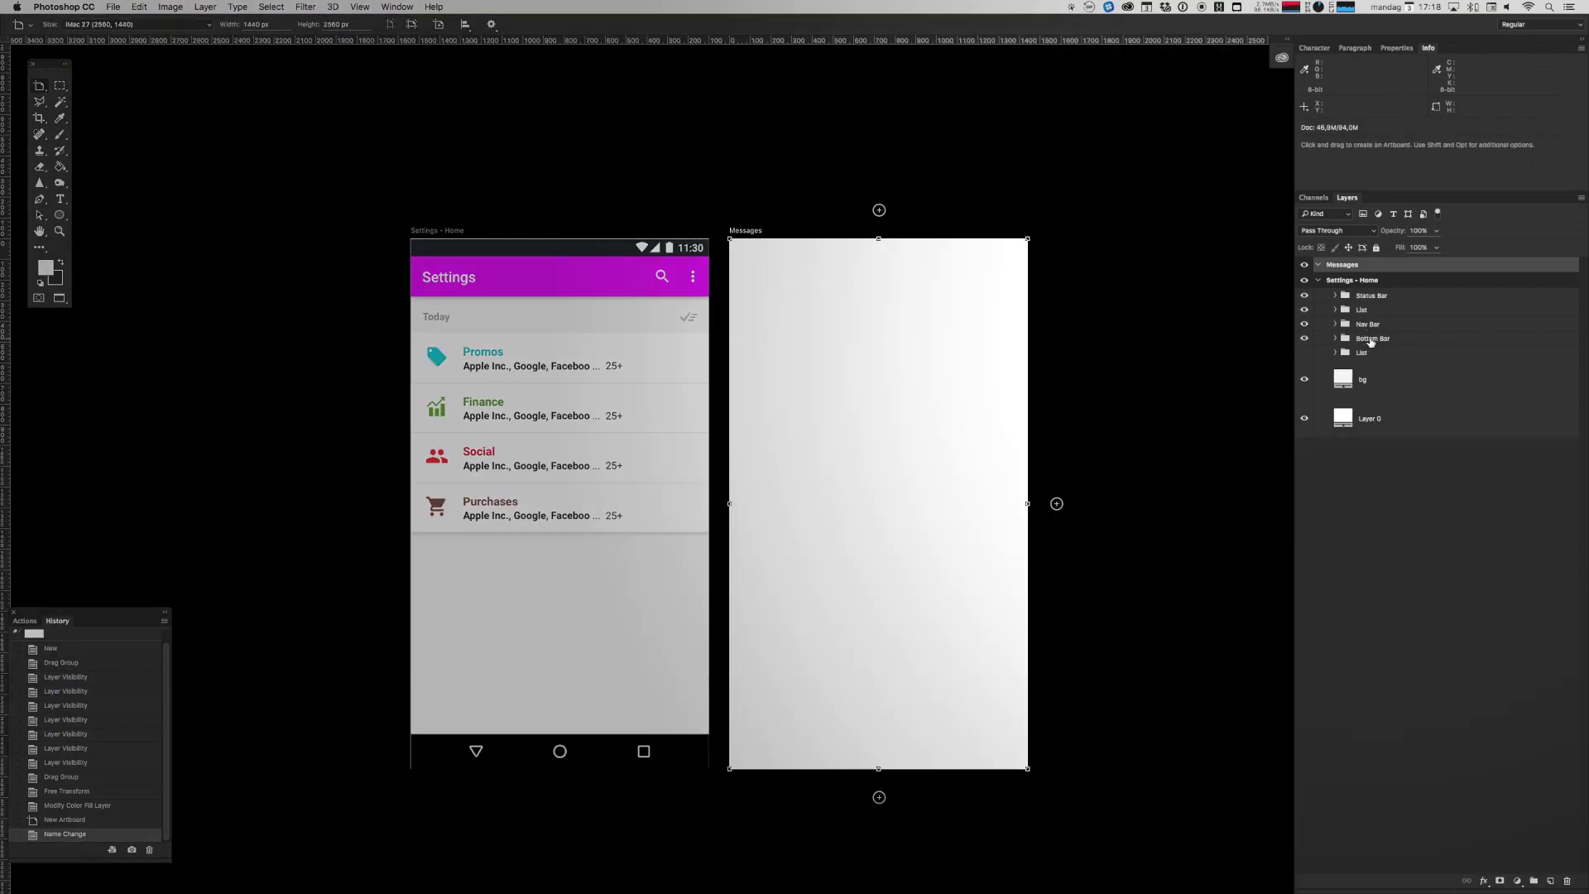
Step: Select the Nav Bar, Status Bar and Bottom Bar layers and Alt-drag copies into Messages
key(v)
click(1366, 325)
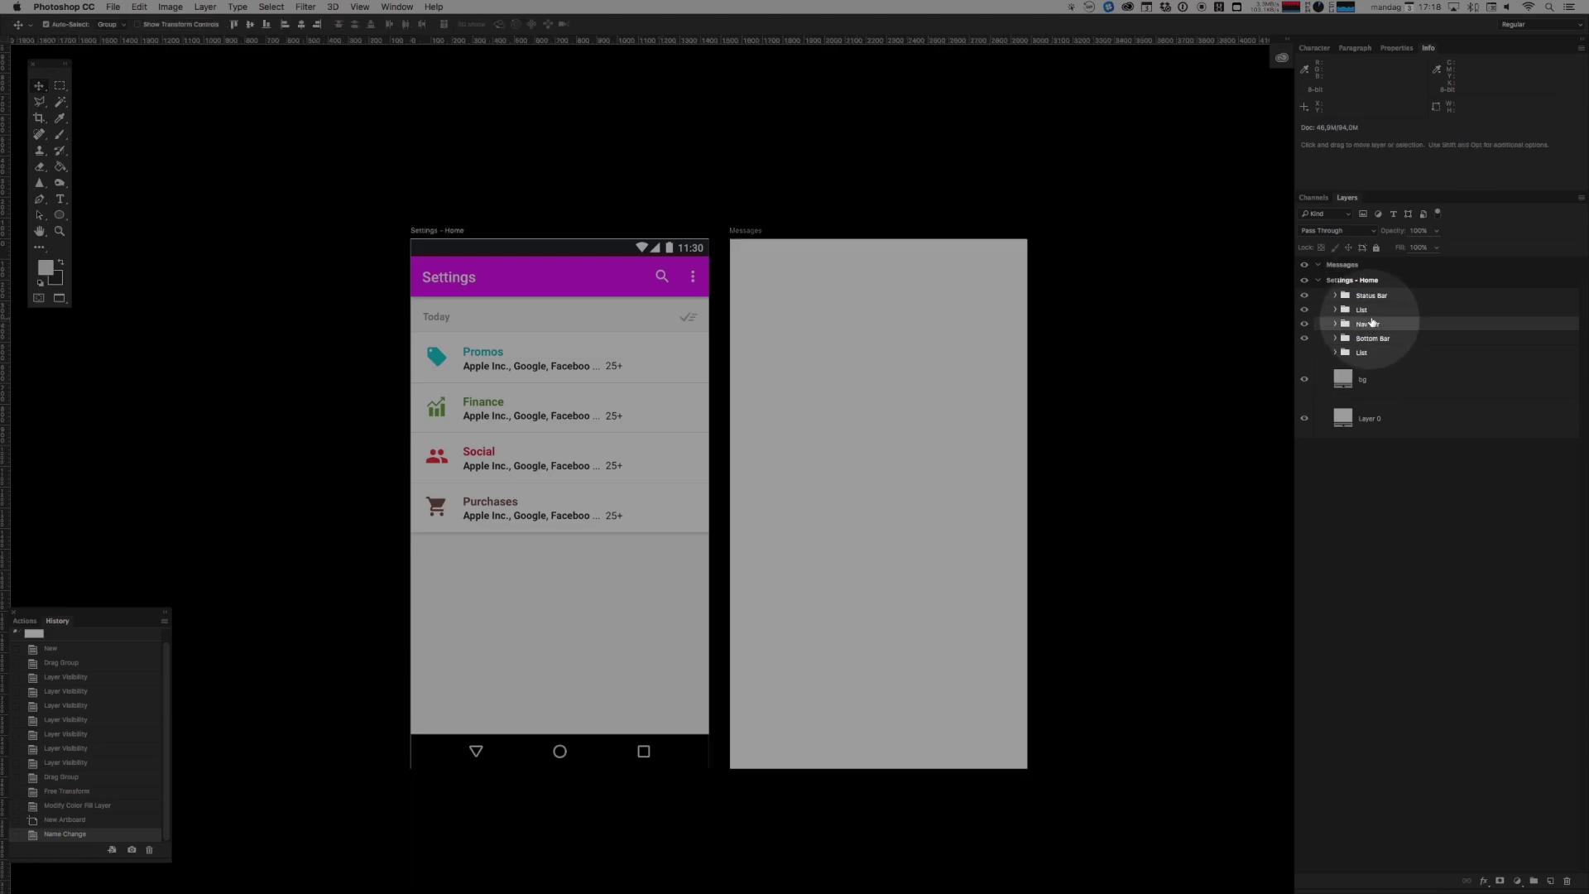
super+click(1370, 295)
super+click(1373, 339)
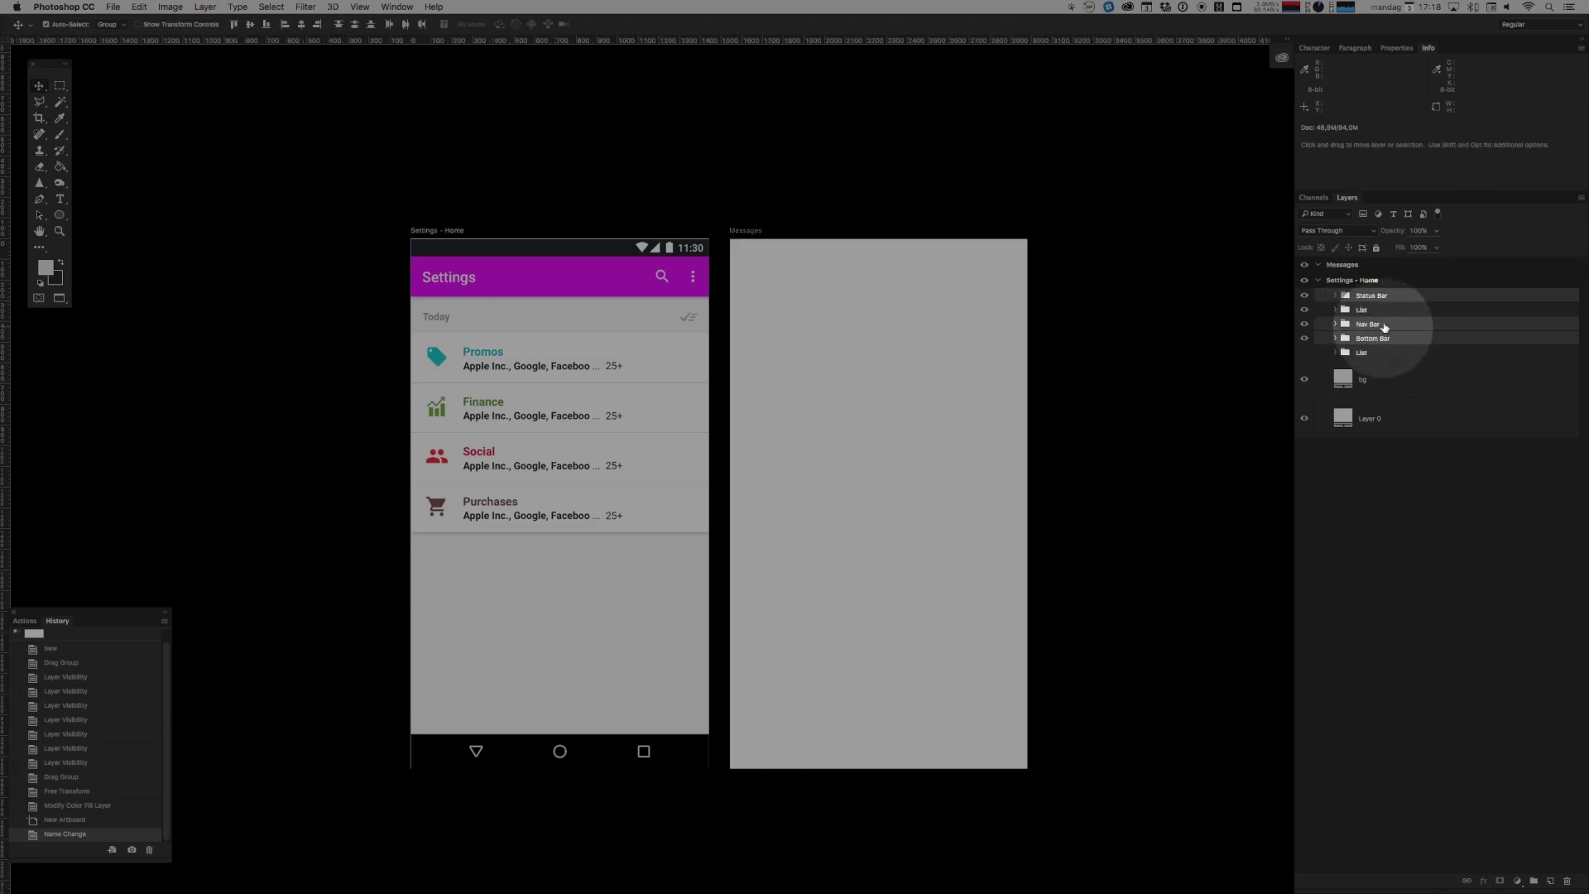
drag(1369, 297, 1334, 266)
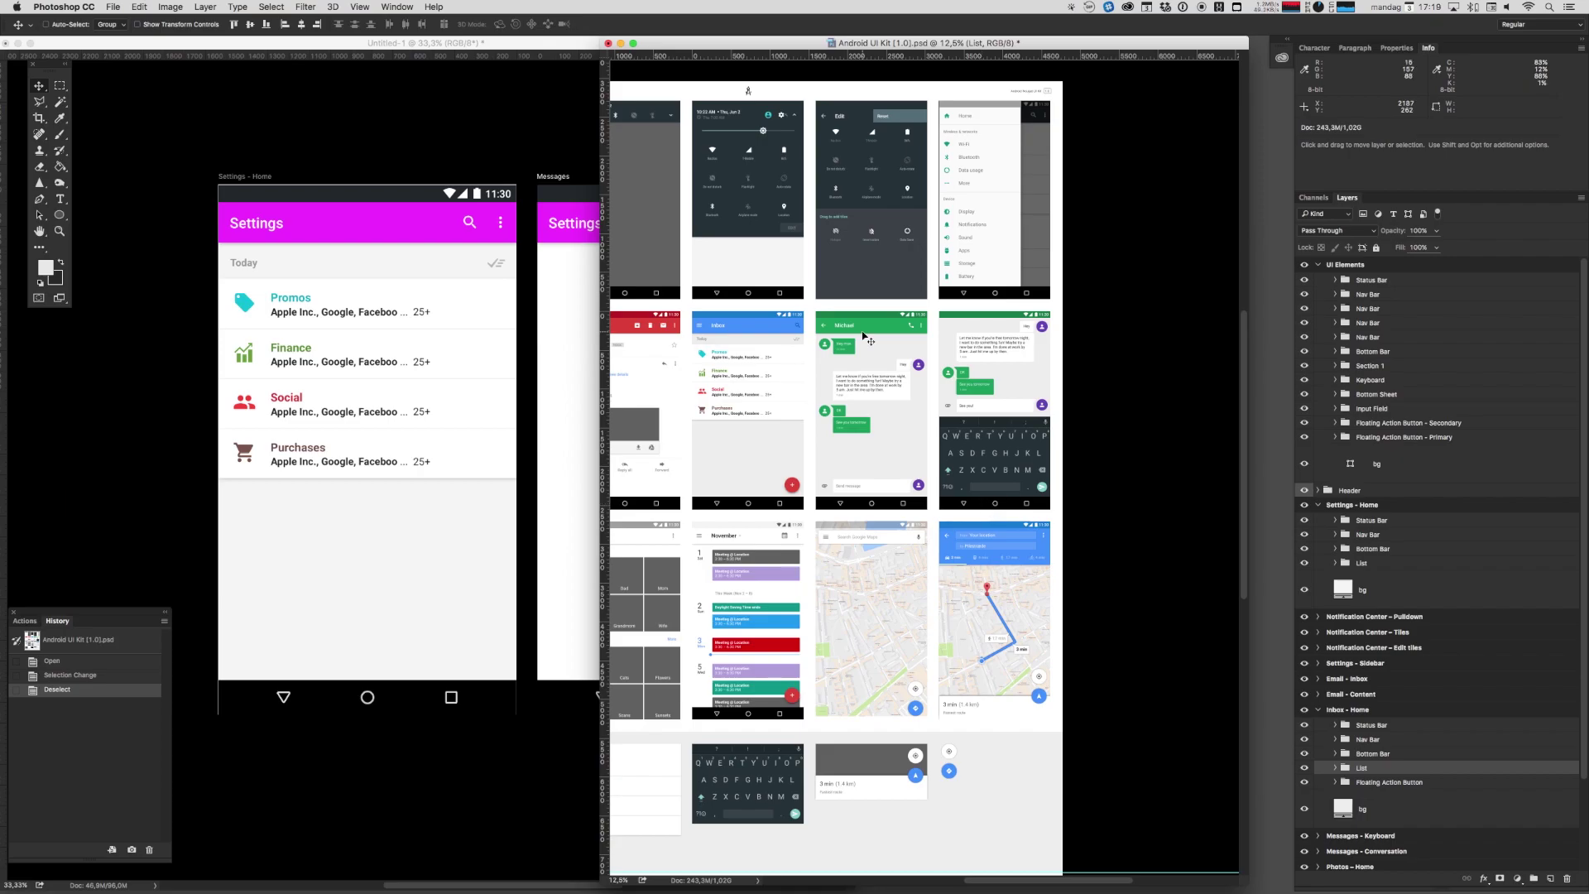
scroll(823, 414, left, 5)
scroll(823, 414, down, 2)
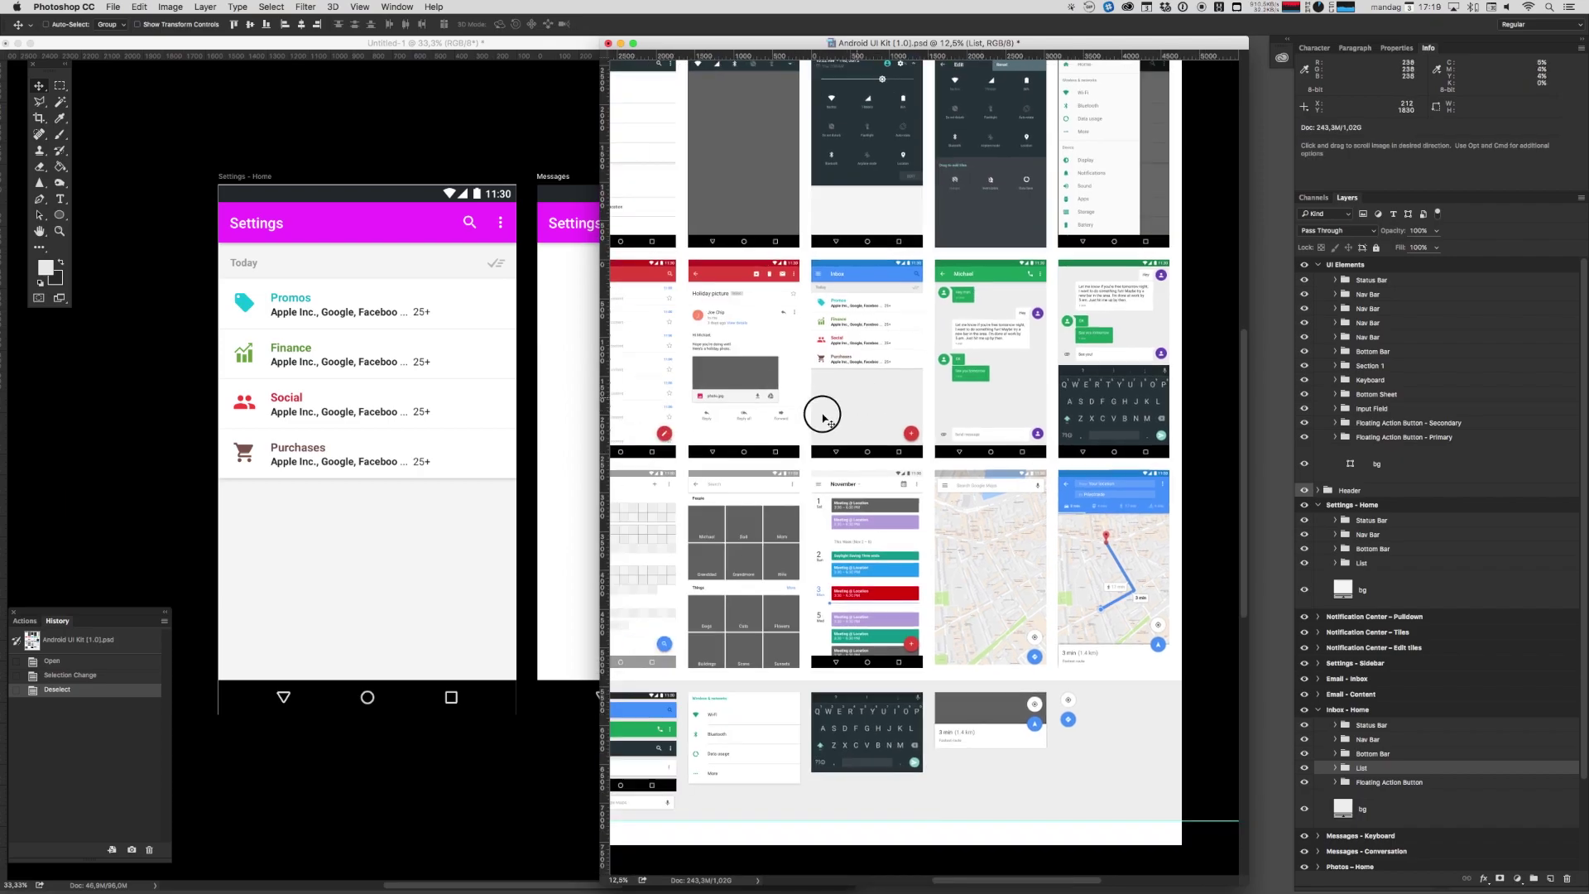
key(super+plus)
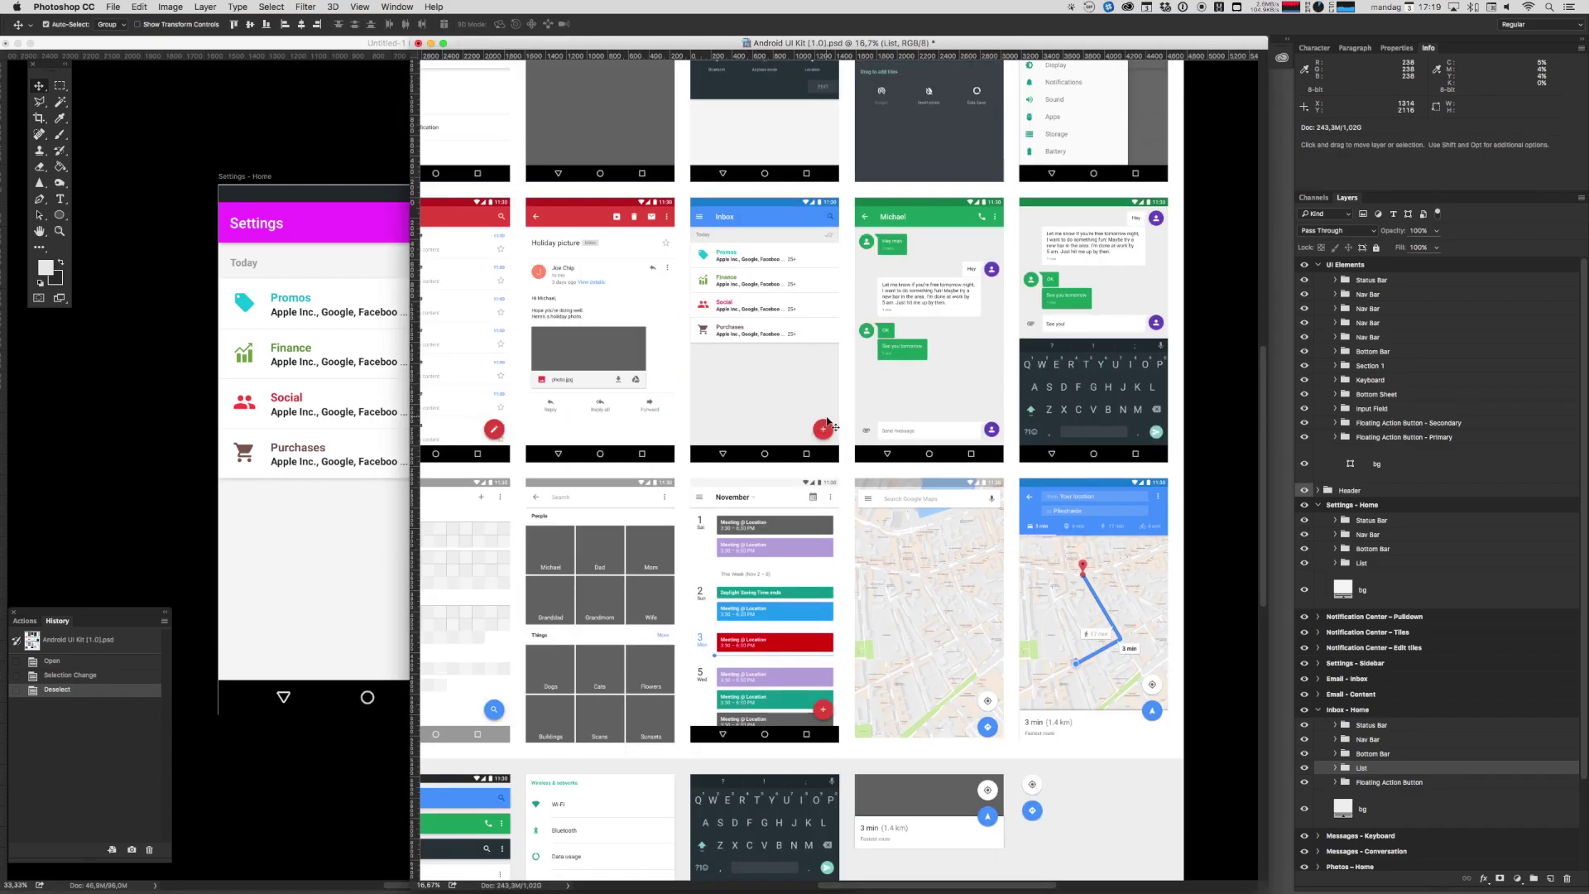
key(super+plus)
key(super+plus)
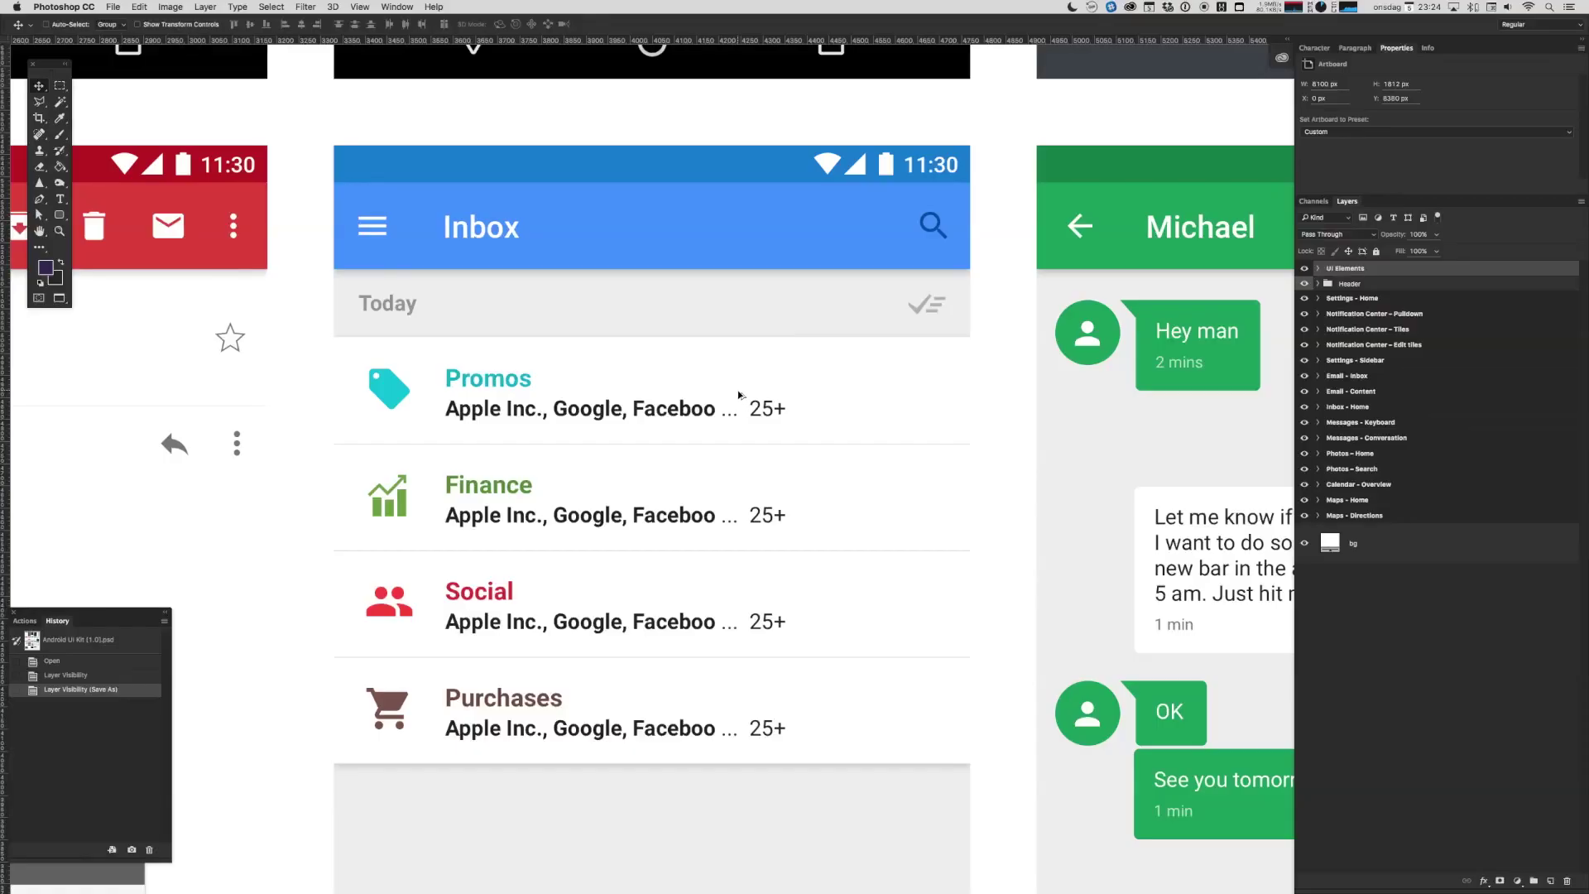
Step: Scroll the Android UI Kit document to show the Inbox, chat and calendar screens
scroll(739, 395, down, 10)
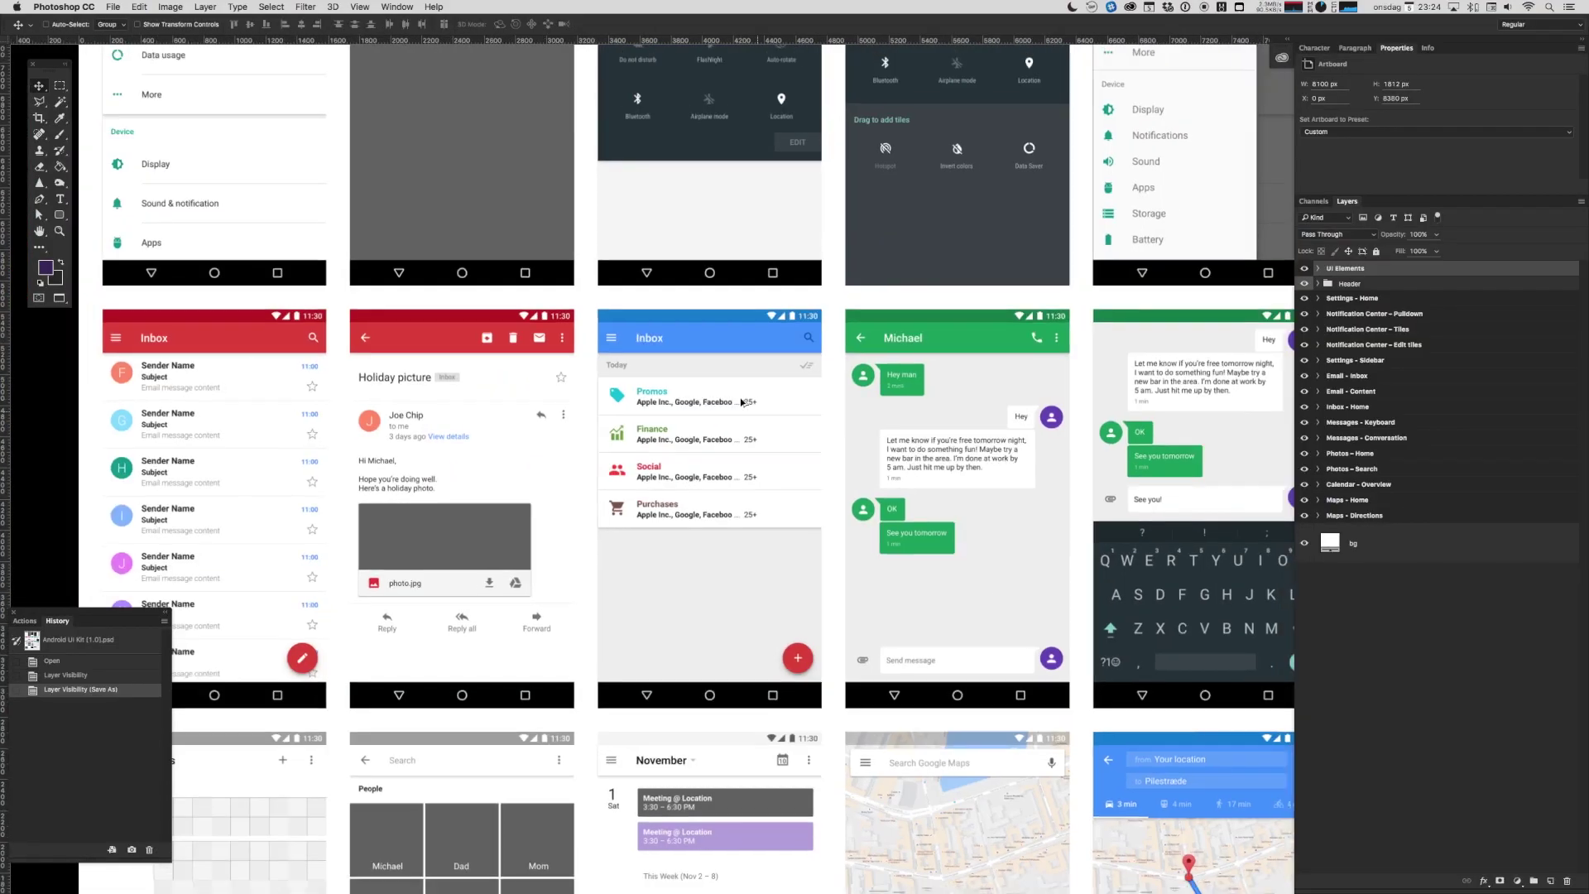